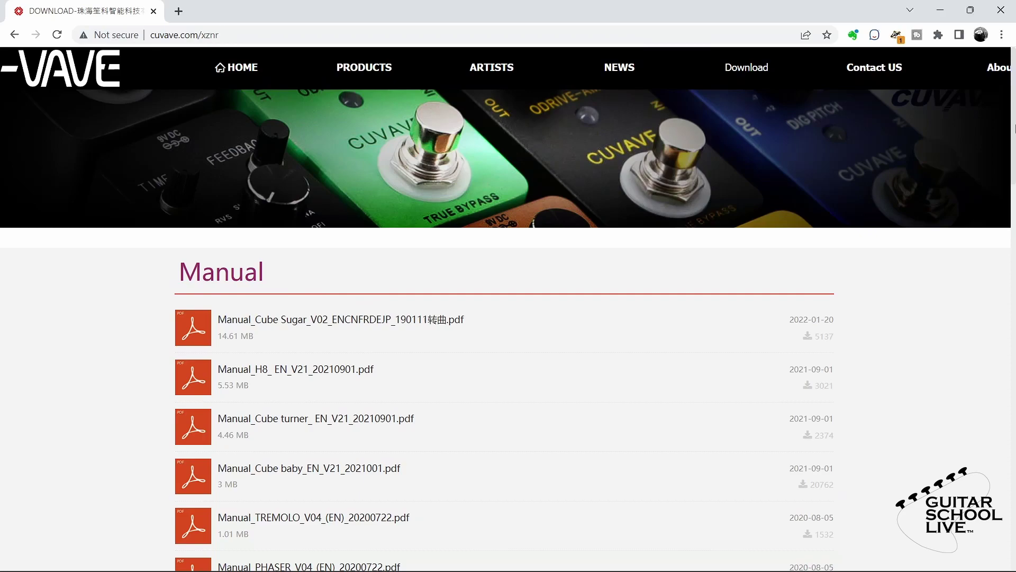
Step: Scroll the Cuvave Download page down to the Software section listing CubeSuite V2.7.5
{"action": "scroll", "coordinate": [429, 247], "scroll_direction": "down", "scroll_amount": 15}
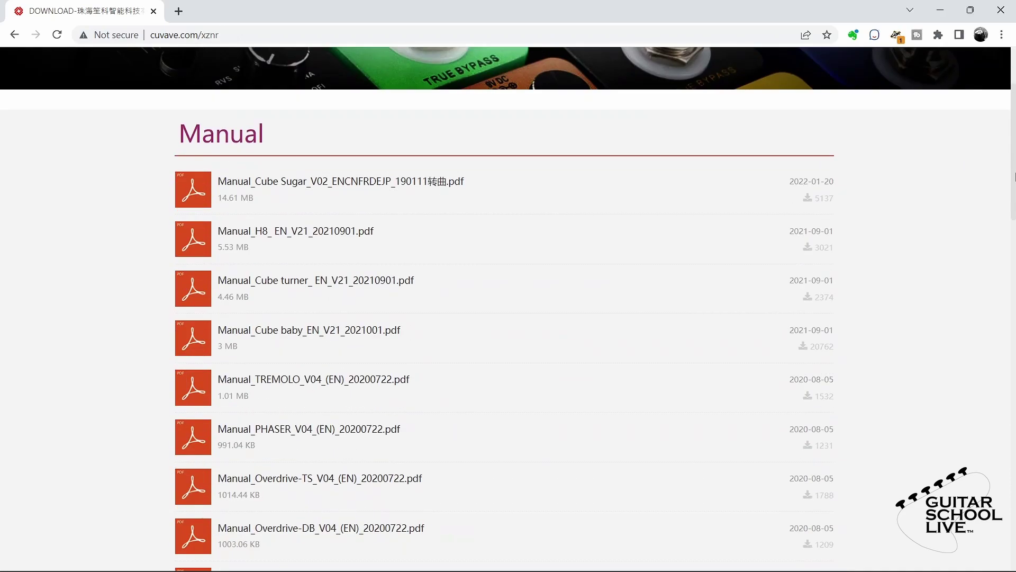
{"action": "left_click_drag", "start_coordinate": [1014, 355], "coordinate": [1014, 381]}
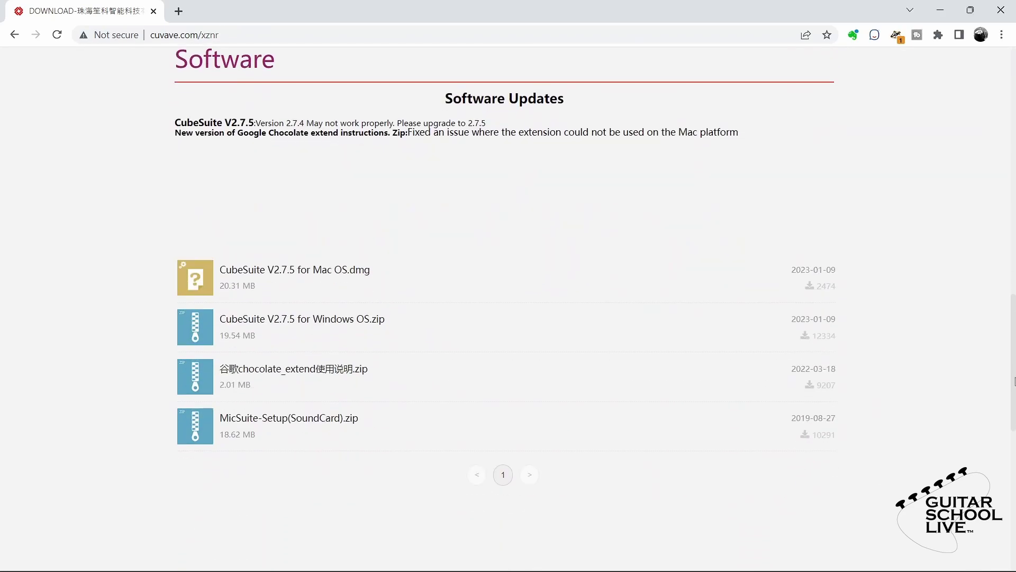
Step: Download CubeSuite V2.7.5 for Windows OS.zip, entering the verification code in the Tips dialog
{"action": "left_click", "coordinate": [311, 330]}
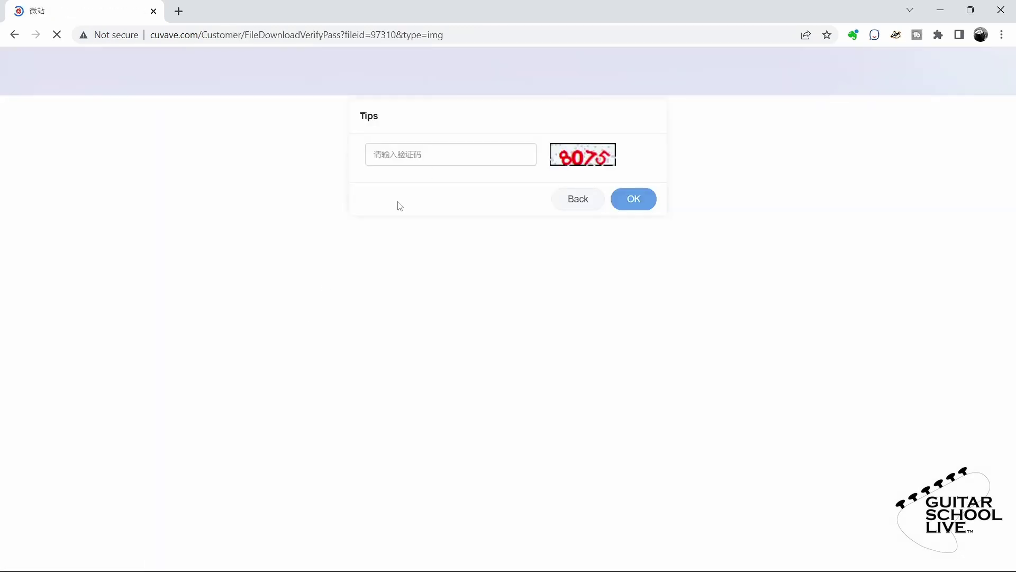
{"action": "left_click", "coordinate": [434, 161]}
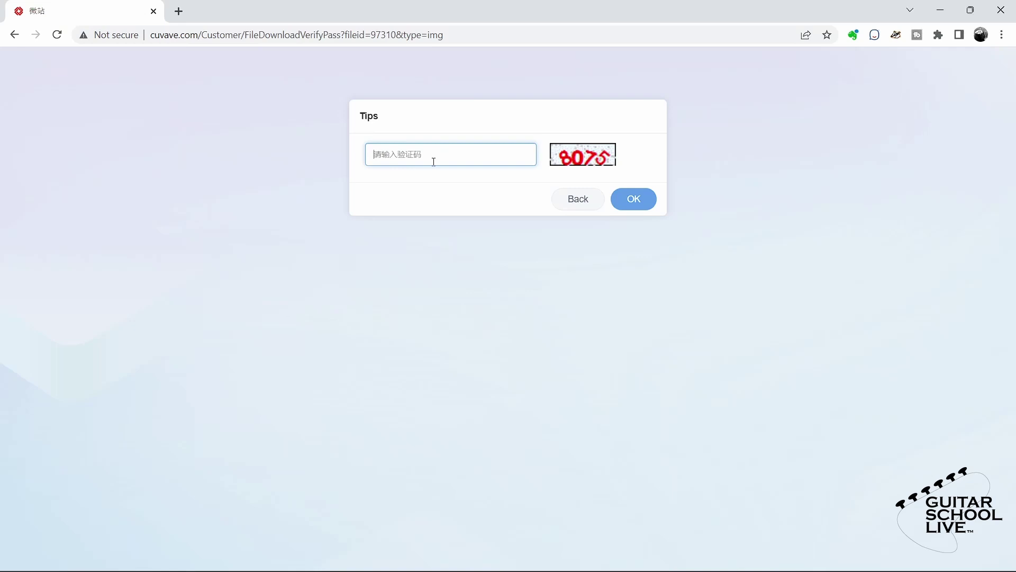
{"action": "type", "text": "8075"}
{"action": "left_click", "coordinate": [644, 201]}
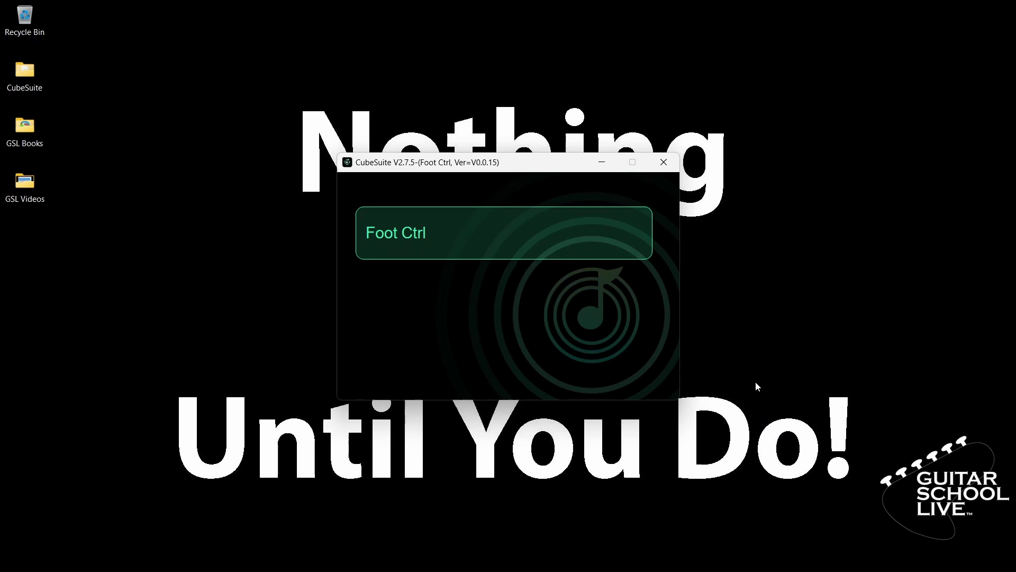
Step: Open the Foot Ctrl settings and switch Mode selection to Program change A
{"action": "left_click", "coordinate": [405, 233]}
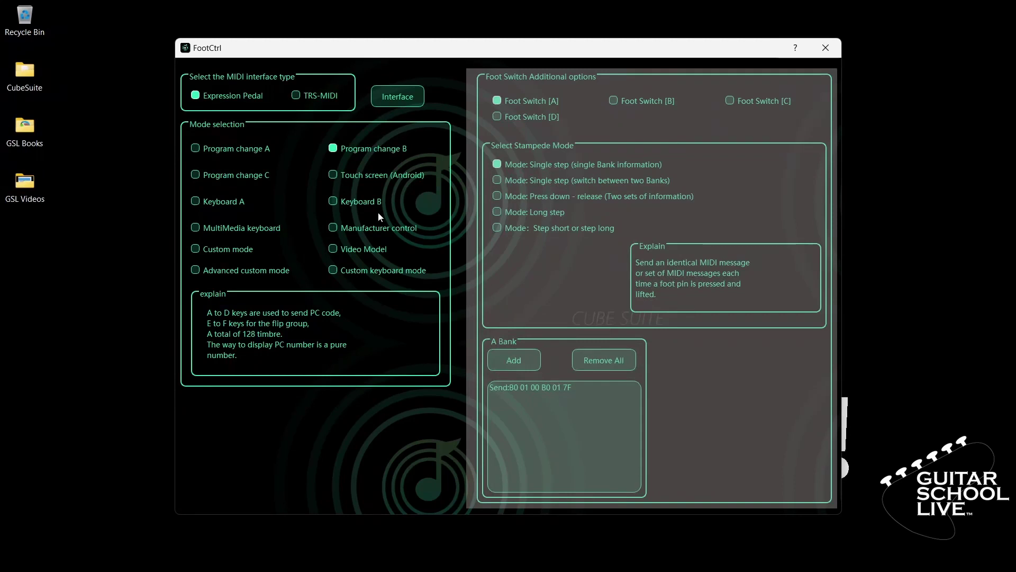
{"action": "left_click", "coordinate": [196, 149]}
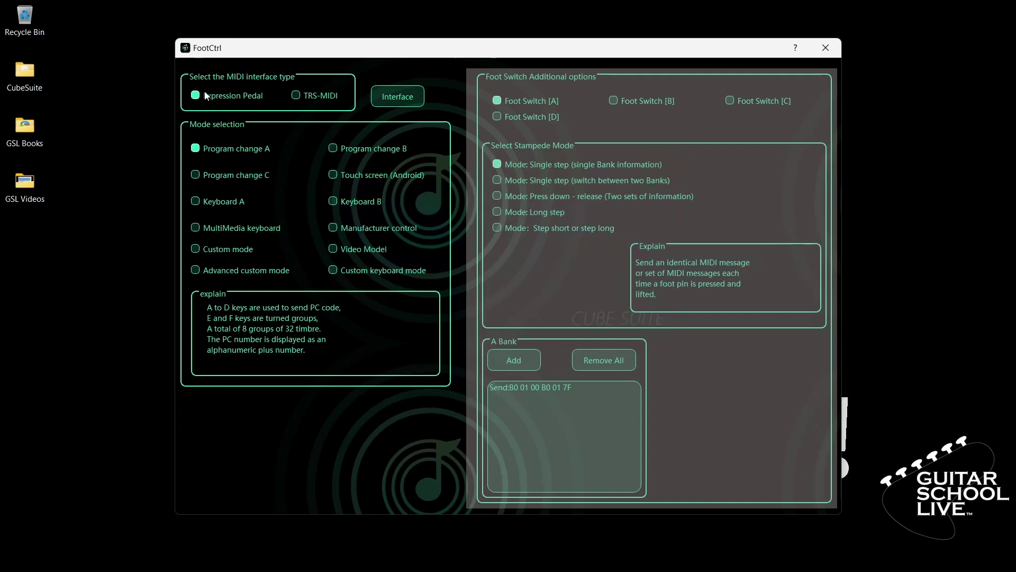
Step: Edit MIDI code [1] to Data 11, Loosen Value 127, Step On Value 0, then close the list
{"action": "left_click", "coordinate": [388, 102]}
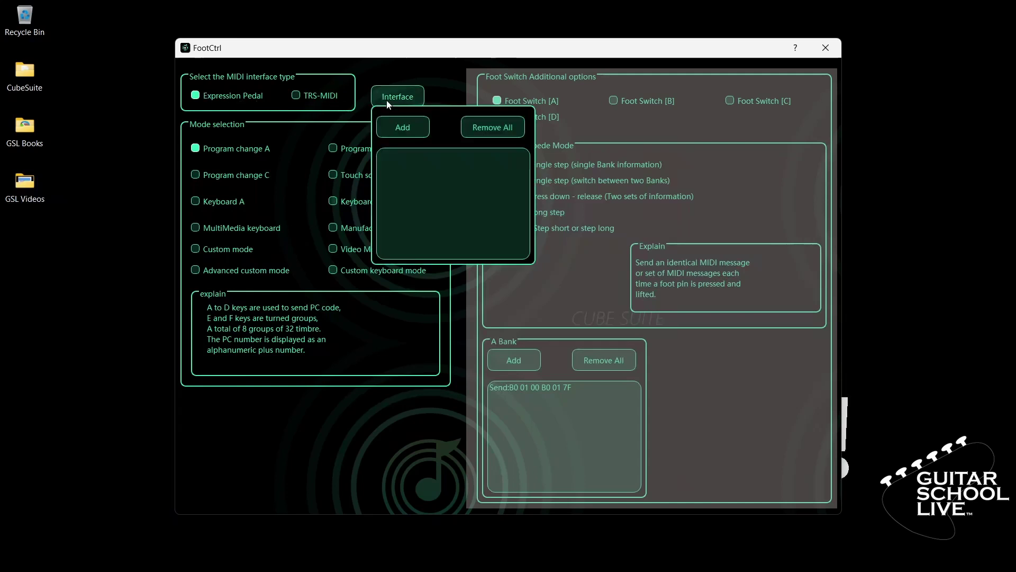
{"action": "left_click", "coordinate": [402, 154]}
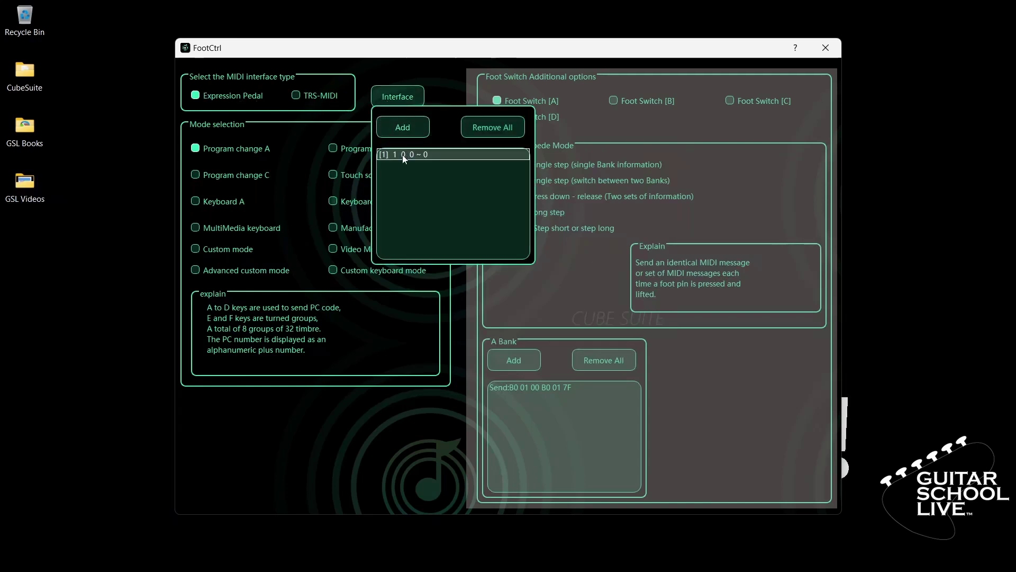
{"action": "double_click", "coordinate": [402, 155]}
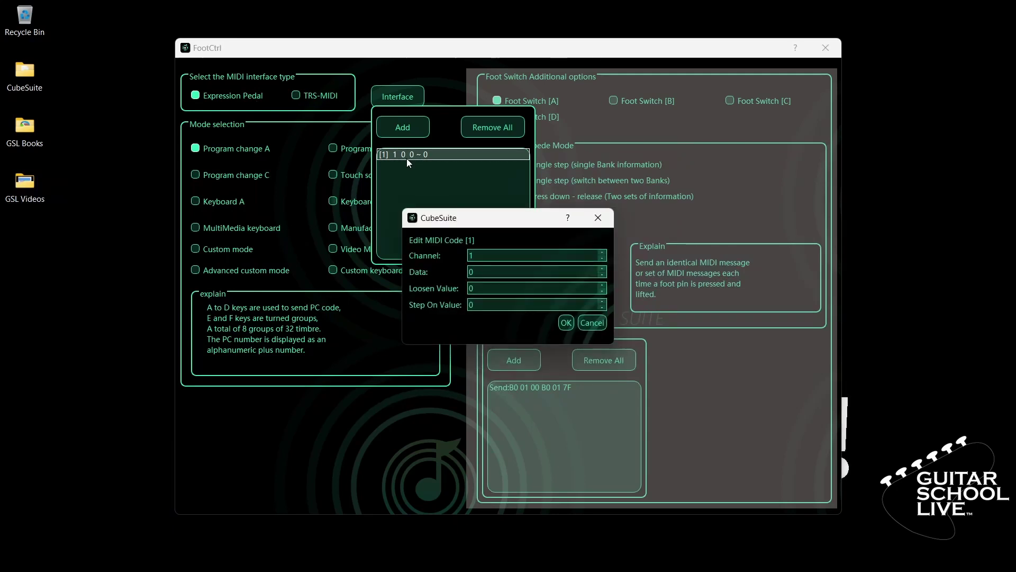
{"action": "left_click_drag", "start_coordinate": [482, 273], "coordinate": [465, 275]}
{"action": "type", "text": "11"}
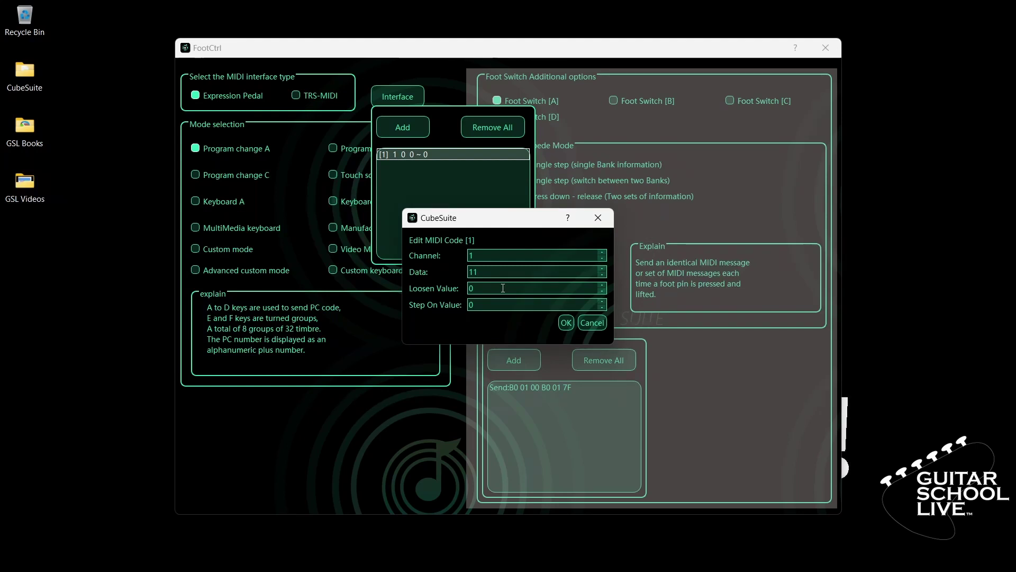
{"action": "left_click_drag", "start_coordinate": [502, 287], "coordinate": [465, 289]}
{"action": "type", "text": "127"}
{"action": "left_click_drag", "start_coordinate": [490, 303], "coordinate": [466, 307]}
{"action": "left_click", "coordinate": [462, 305]}
{"action": "left_click", "coordinate": [566, 322]}
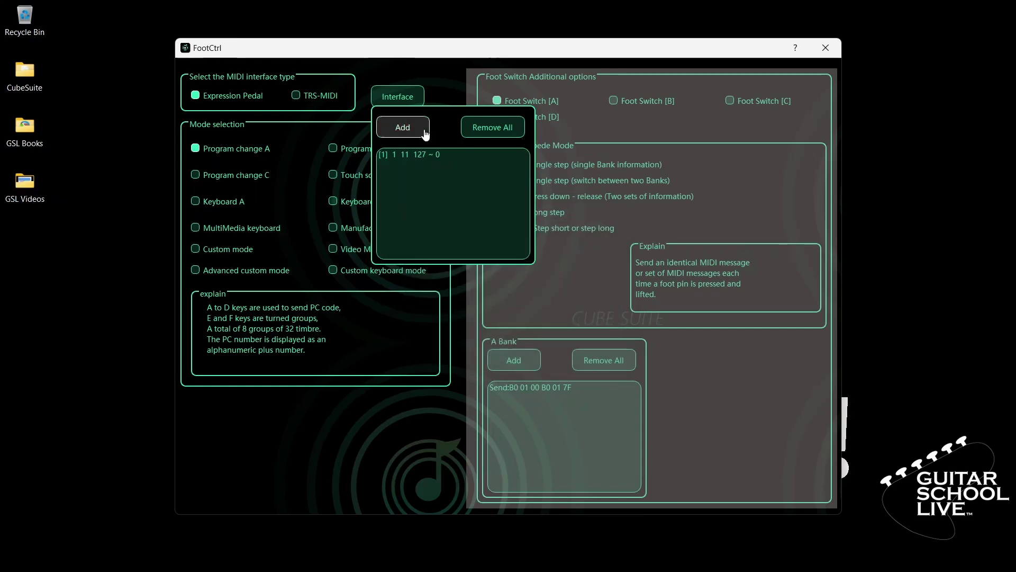
{"action": "left_click", "coordinate": [395, 96]}
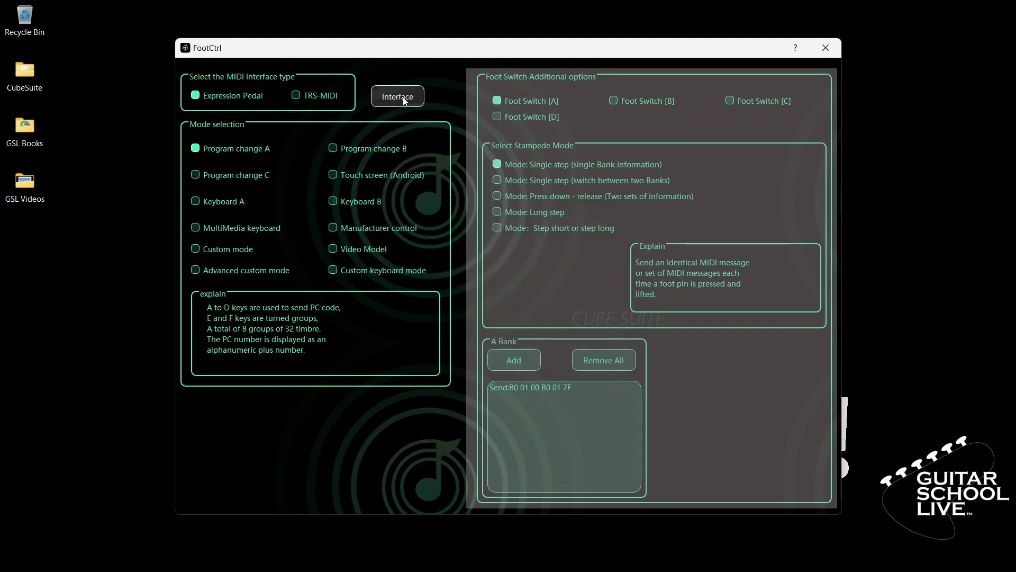
Step: Close the CubeSuite FootCtrl settings window
{"action": "left_click", "coordinate": [825, 48]}
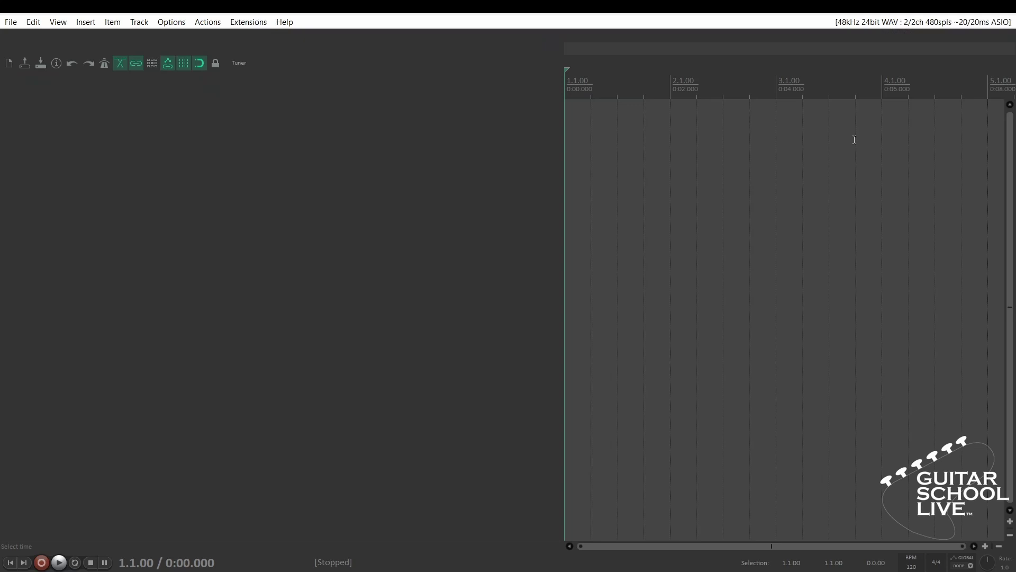
Step: In Preferences > MIDI Devices, enable the USB-Midi input with control messages
{"action": "left_click", "coordinate": [170, 23]}
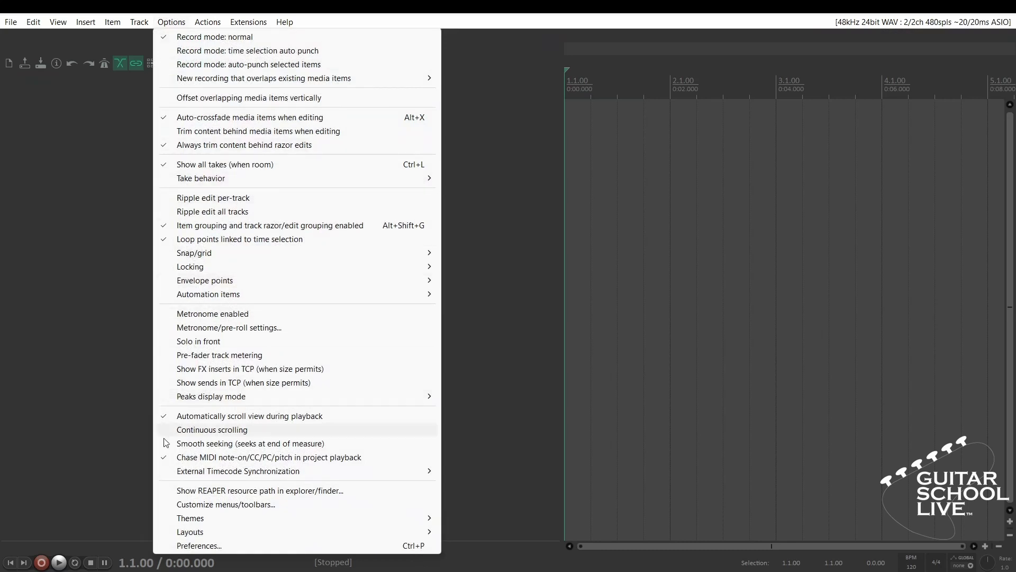
{"action": "left_click", "coordinate": [221, 546]}
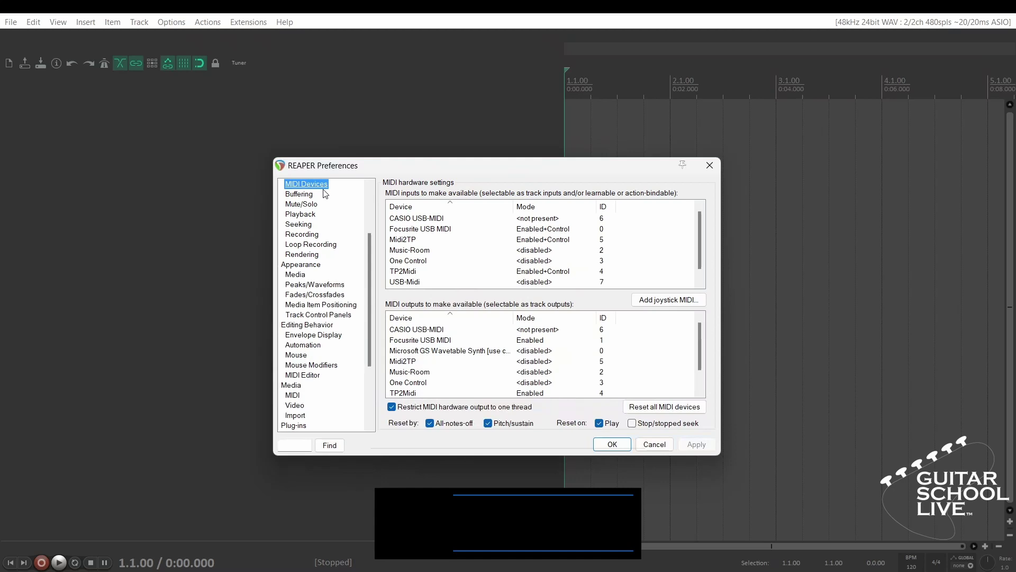
{"action": "left_click", "coordinate": [421, 281]}
{"action": "double_click", "coordinate": [421, 281]}
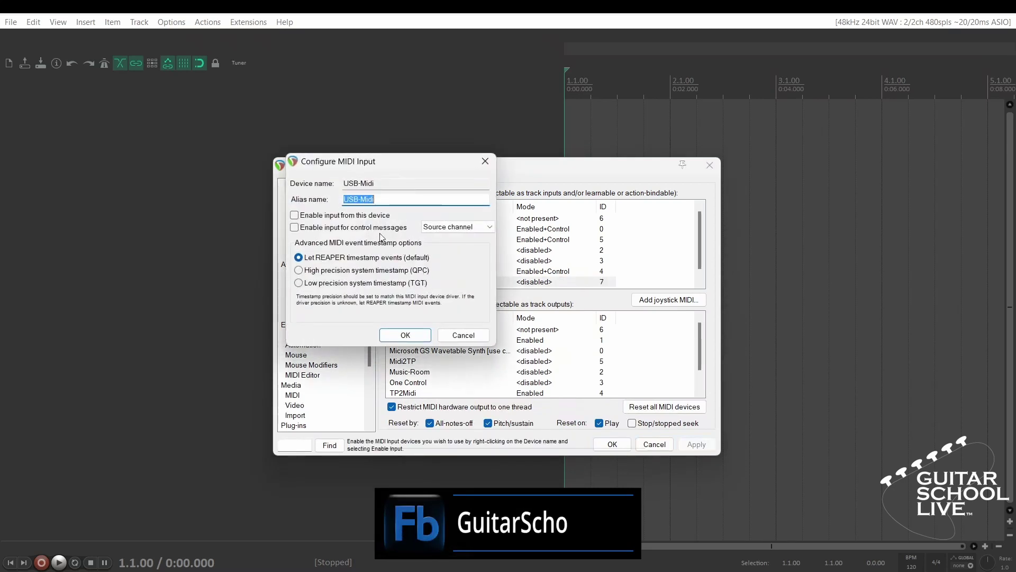
{"action": "left_click", "coordinate": [294, 215]}
{"action": "left_click", "coordinate": [294, 227]}
{"action": "left_click", "coordinate": [405, 334]}
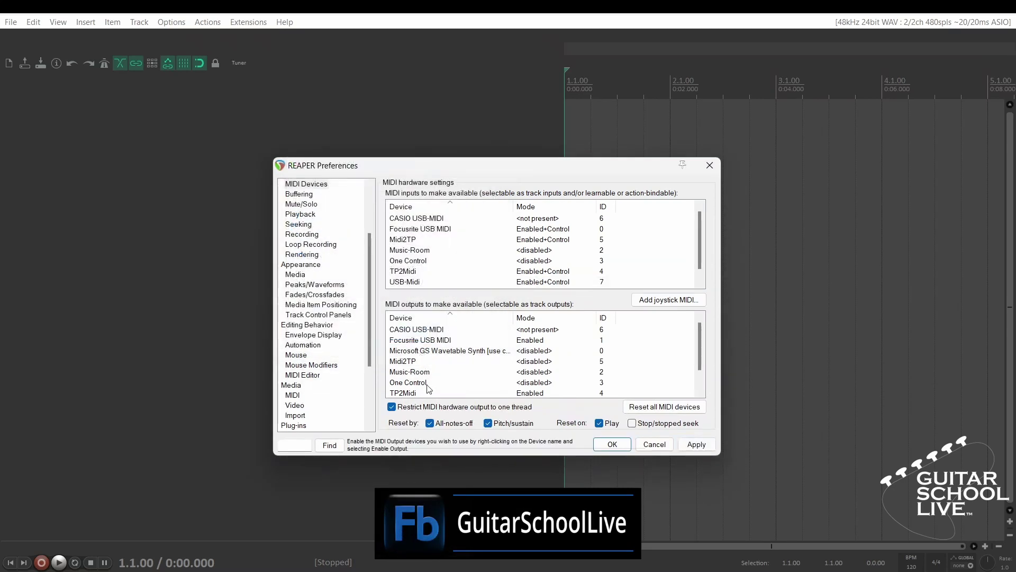
Step: Enable USB-Midi as a MIDI output and apply the device changes
{"action": "scroll", "coordinate": [426, 380], "scroll_direction": "down", "scroll_amount": 1}
{"action": "double_click", "coordinate": [422, 382]}
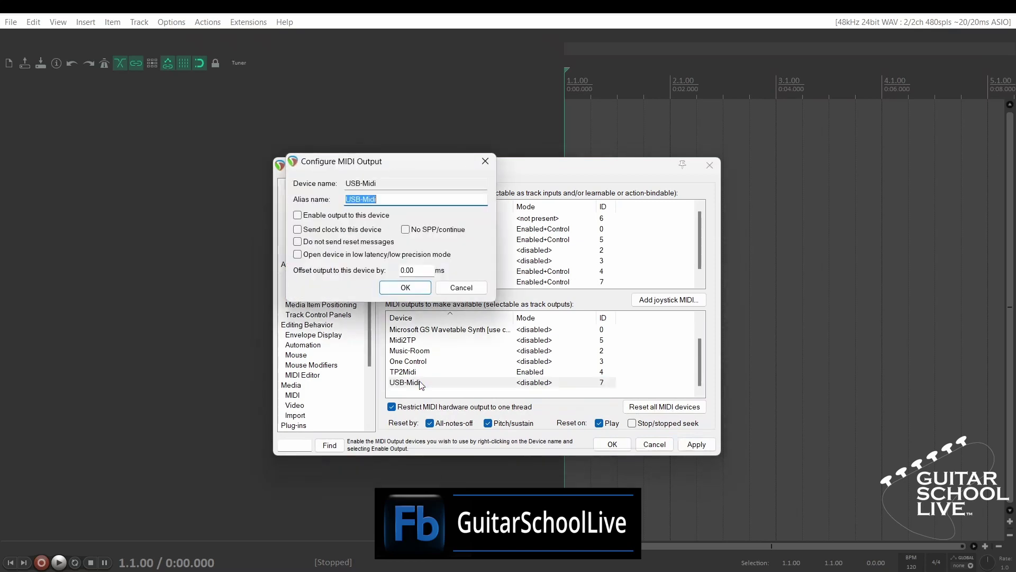
{"action": "left_click", "coordinate": [297, 215]}
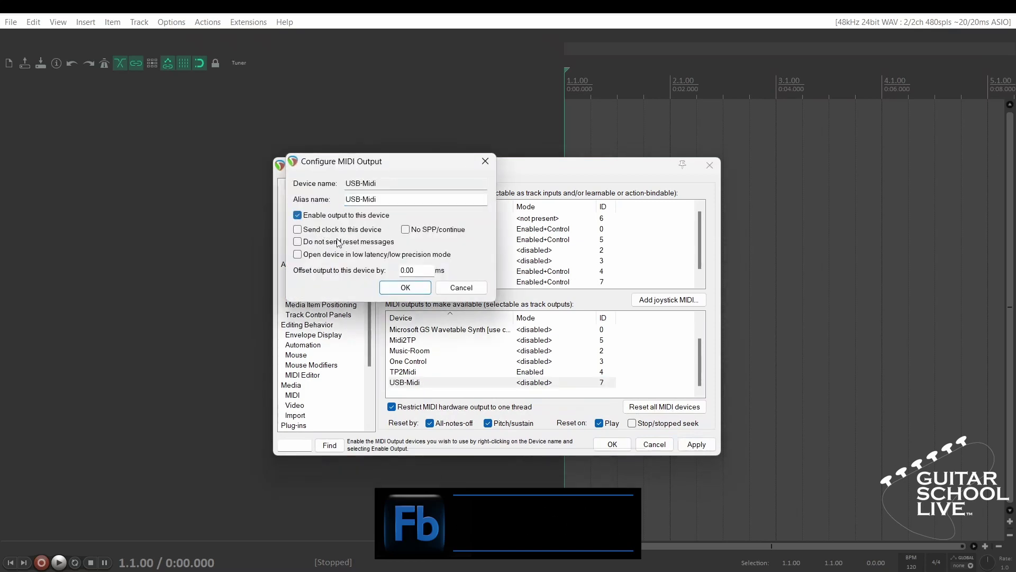
{"action": "left_click", "coordinate": [406, 287]}
{"action": "left_click", "coordinate": [696, 444]}
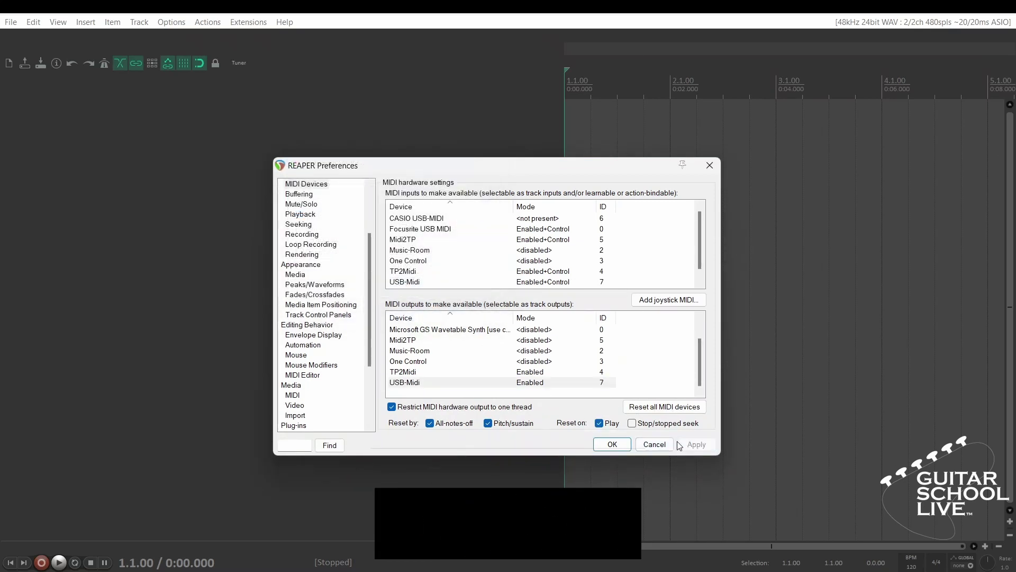
Step: Close Preferences with OK and insert two new empty tracks
{"action": "left_click", "coordinate": [612, 442]}
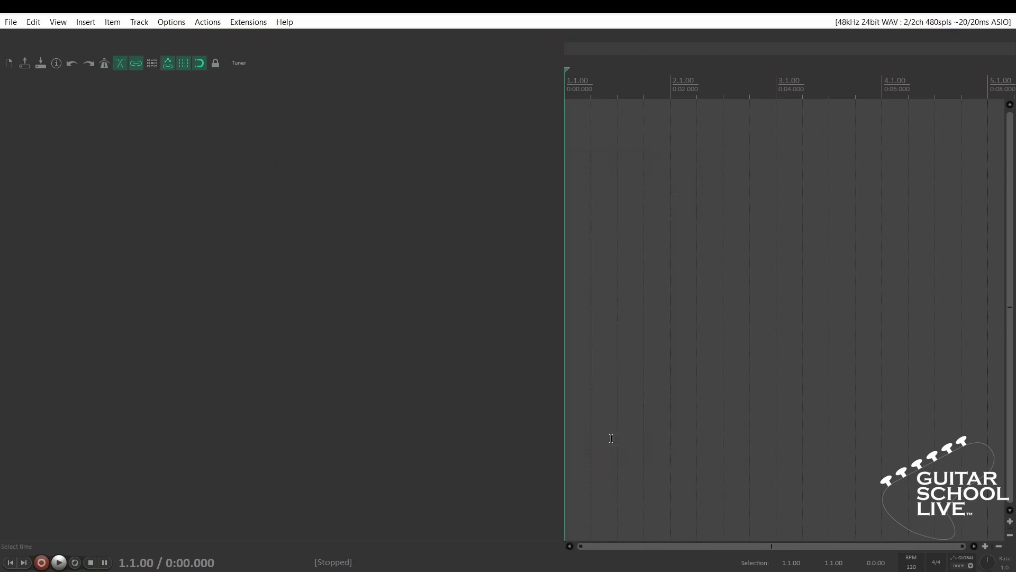
{"action": "double_click", "coordinate": [97, 192]}
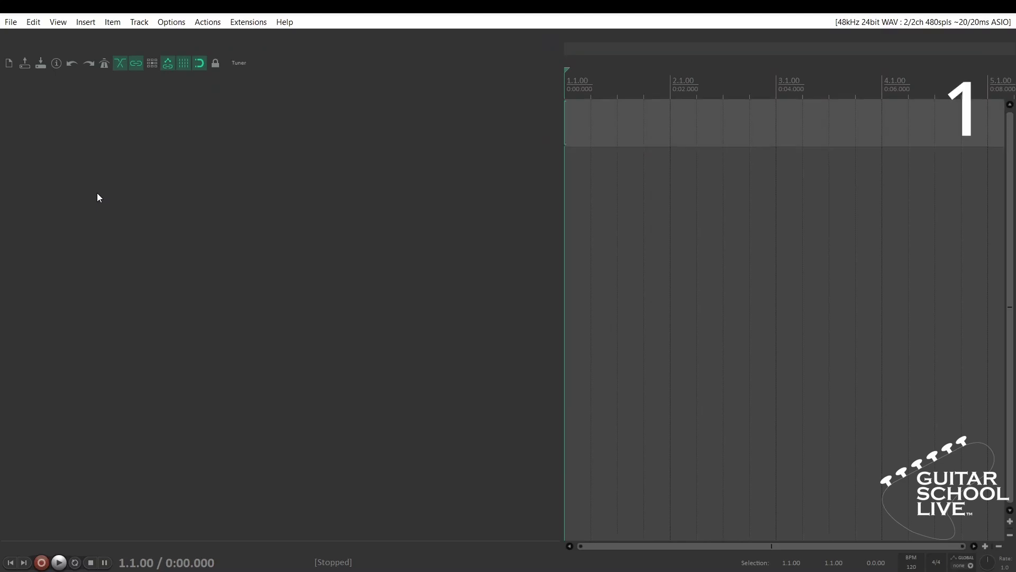
{"action": "double_click", "coordinate": [96, 193]}
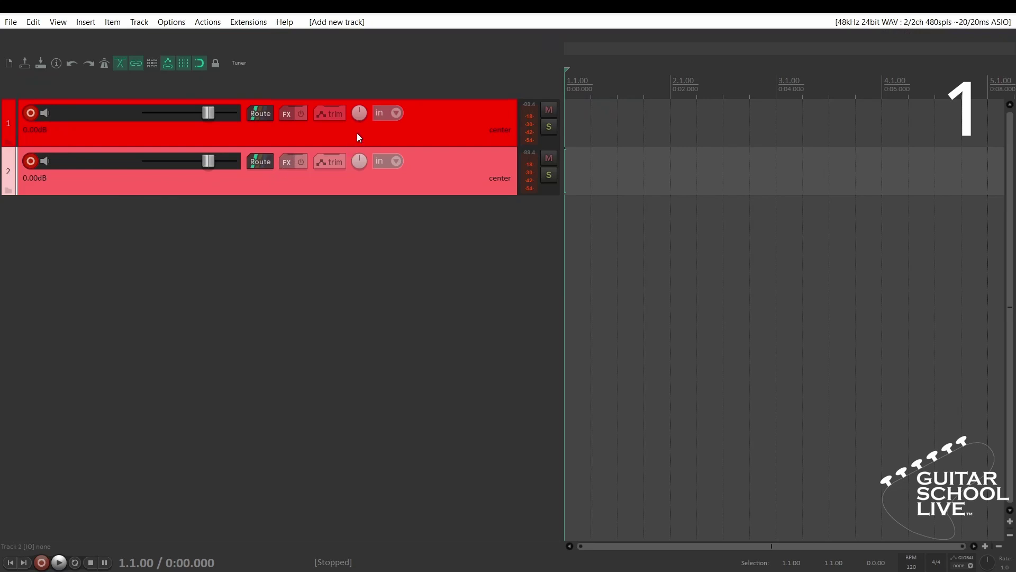
Step: Add Helix Native to track 1's FX chain and ReaControlMIDI to track 2's
{"action": "left_click", "coordinate": [287, 114]}
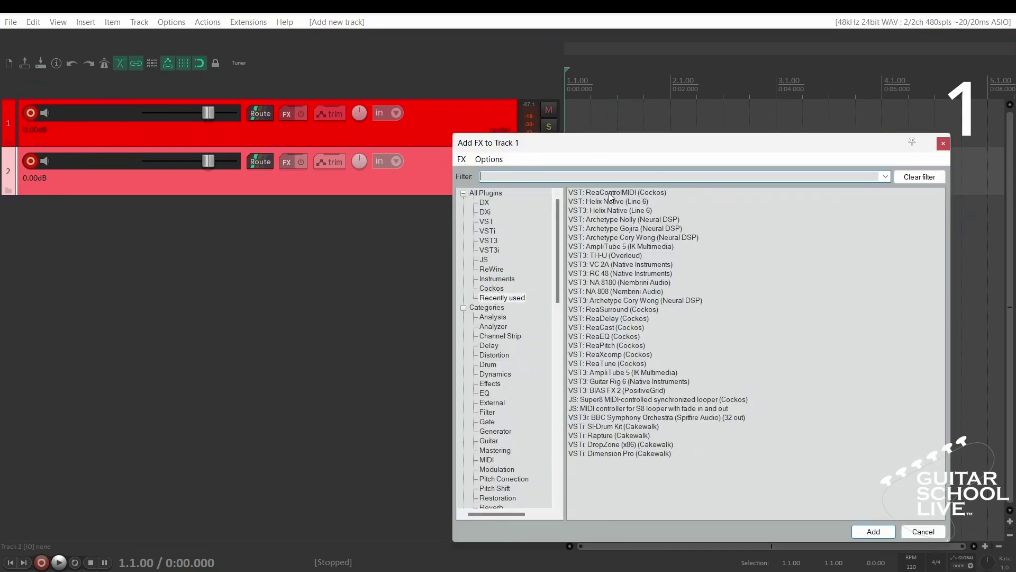
{"action": "left_click_drag", "start_coordinate": [608, 202], "coordinate": [286, 114]}
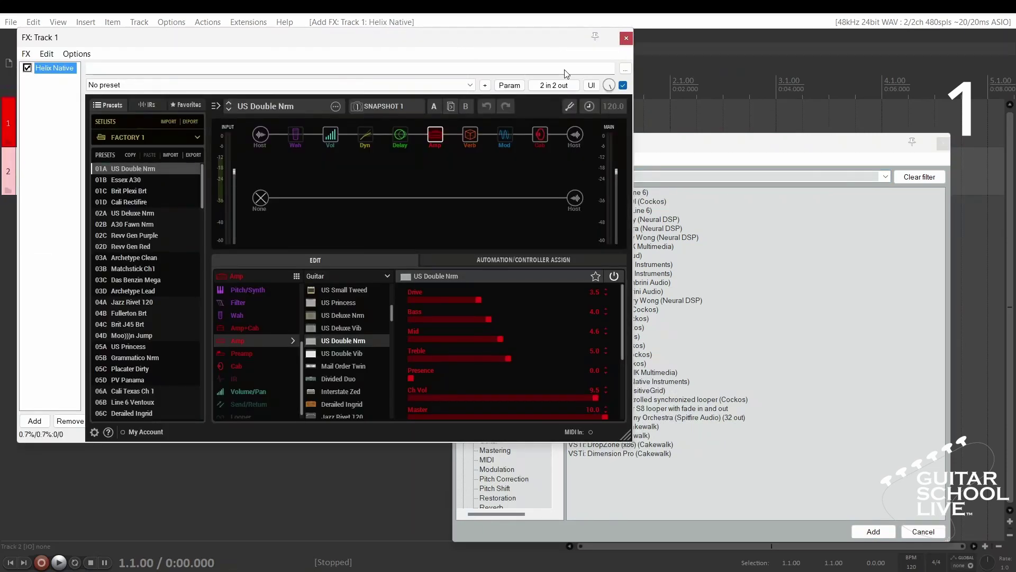
{"action": "left_click", "coordinate": [621, 38]}
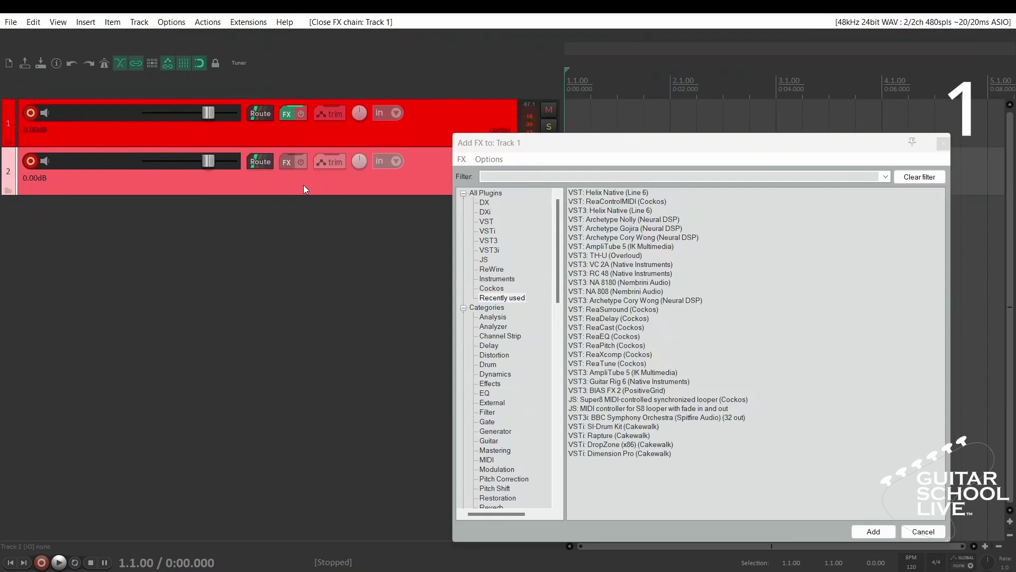
{"action": "left_click", "coordinate": [286, 162]}
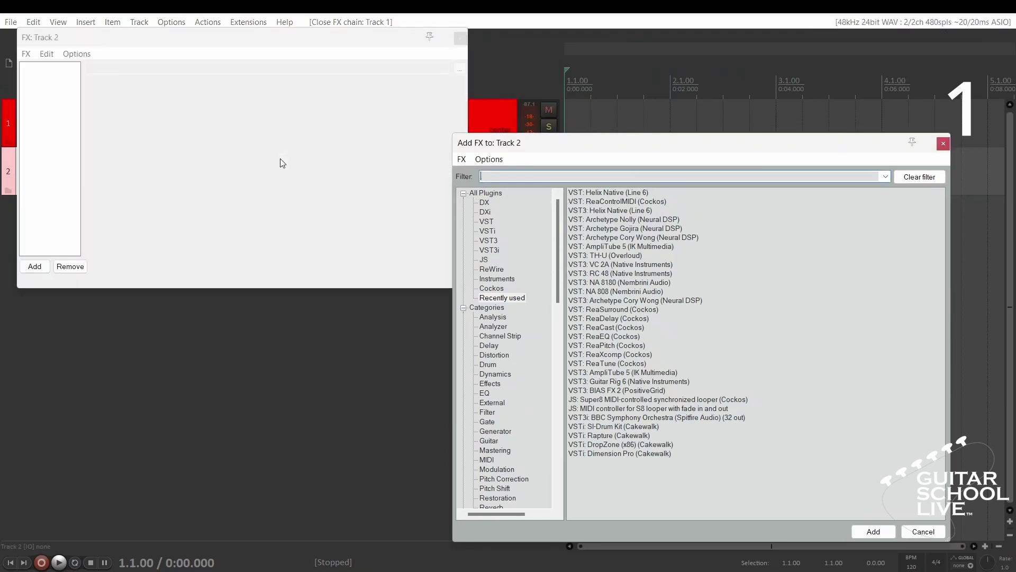
{"action": "double_click", "coordinate": [624, 202]}
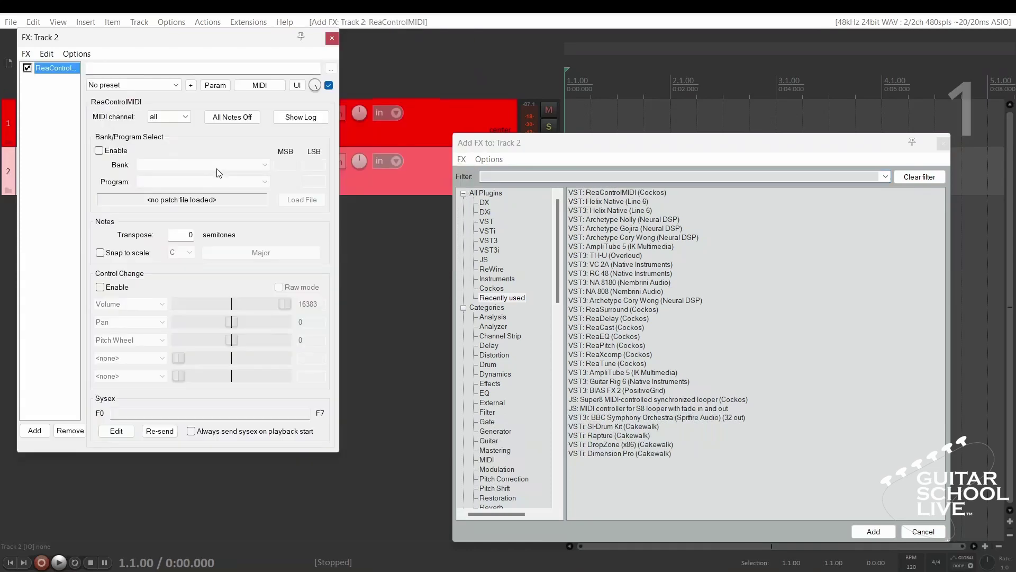
Step: Set track 2's input to USB-Midi All Channels, send it to track 1, and record-arm it
{"action": "left_click", "coordinate": [333, 38]}
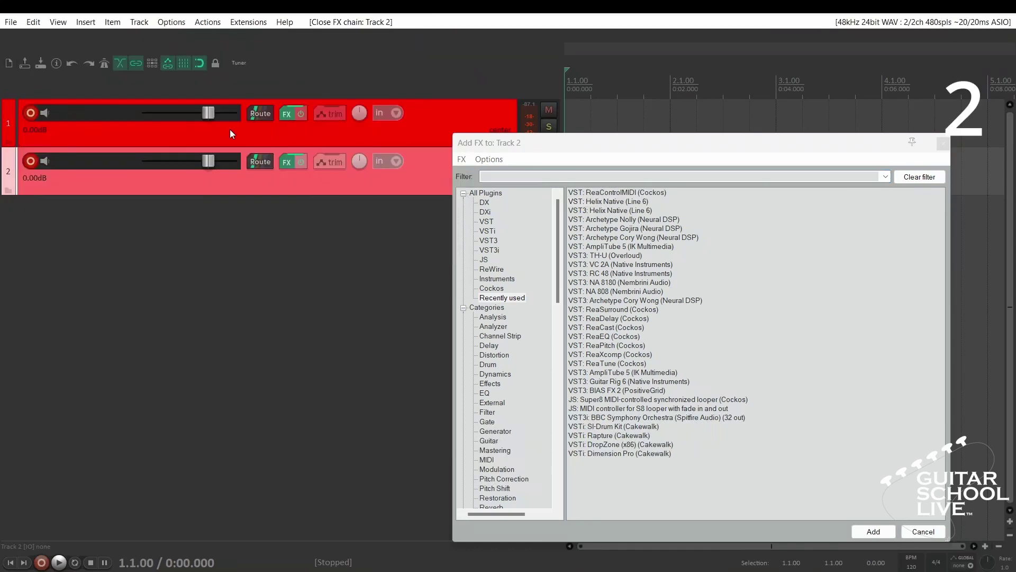
{"action": "left_click_drag", "start_coordinate": [202, 195], "coordinate": [188, 281]}
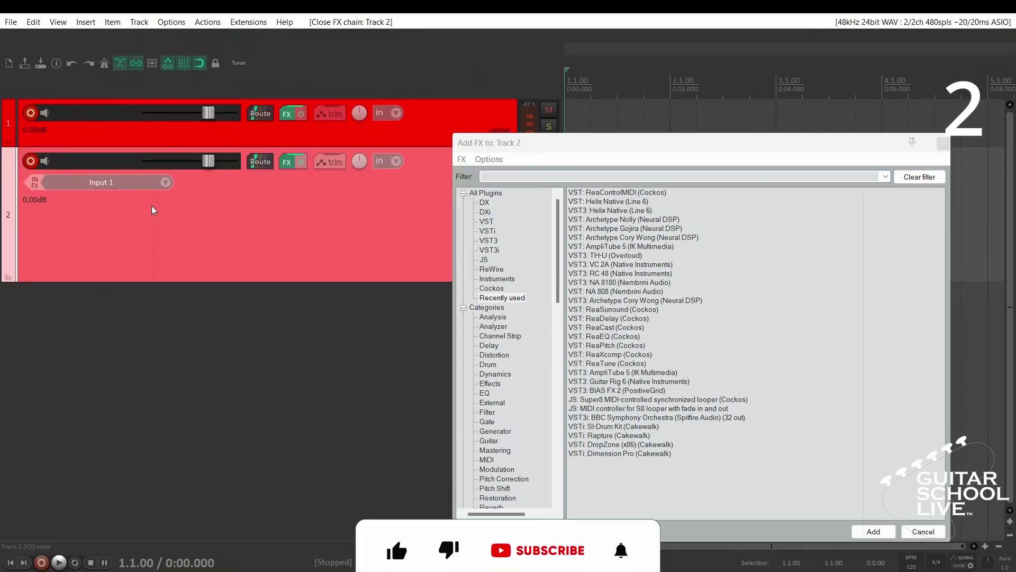
{"action": "left_click", "coordinate": [168, 182]}
{"action": "mouse_move", "coordinate": [212, 214]}
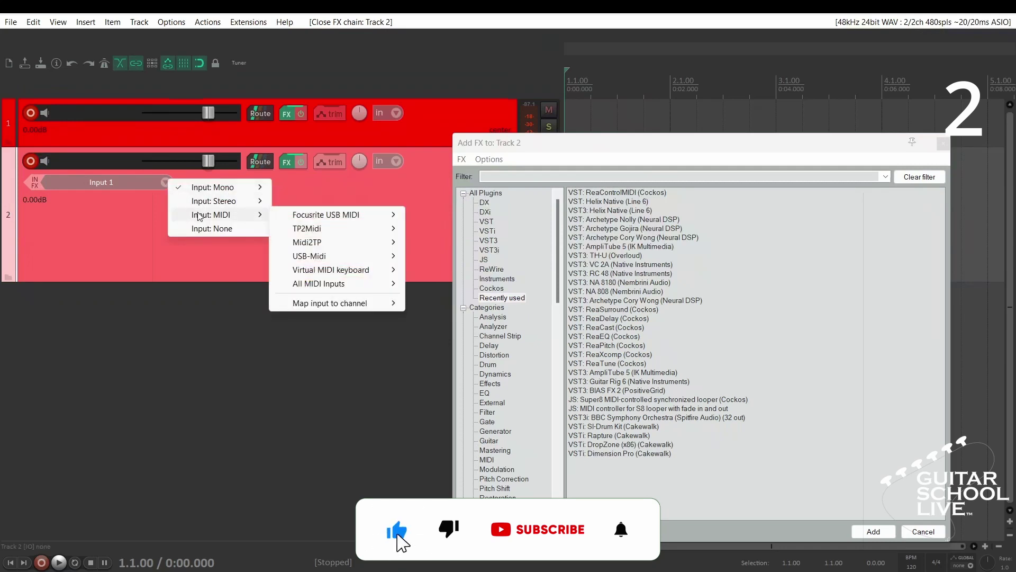
{"action": "mouse_move", "coordinate": [304, 256]}
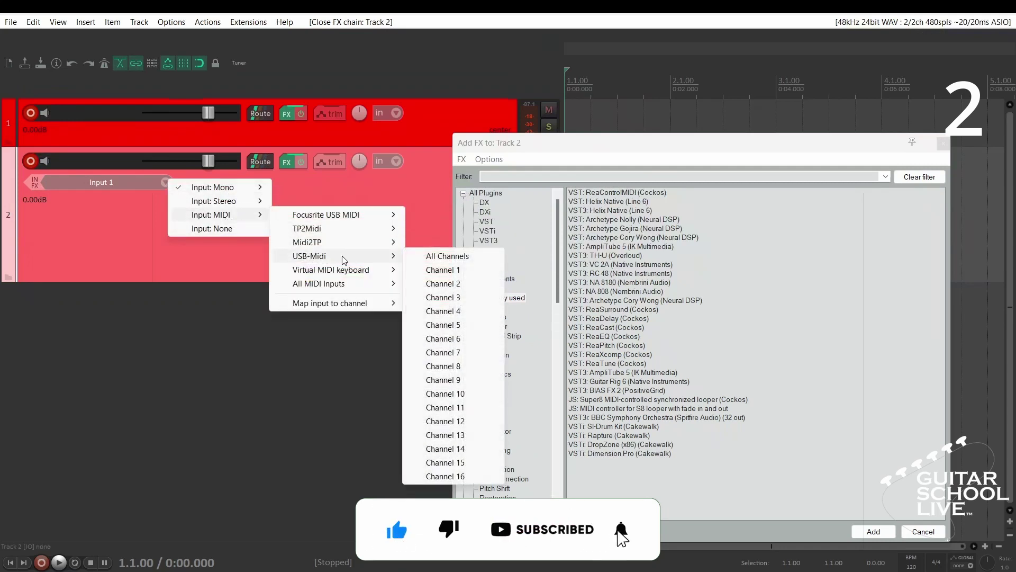
{"action": "left_click", "coordinate": [426, 257]}
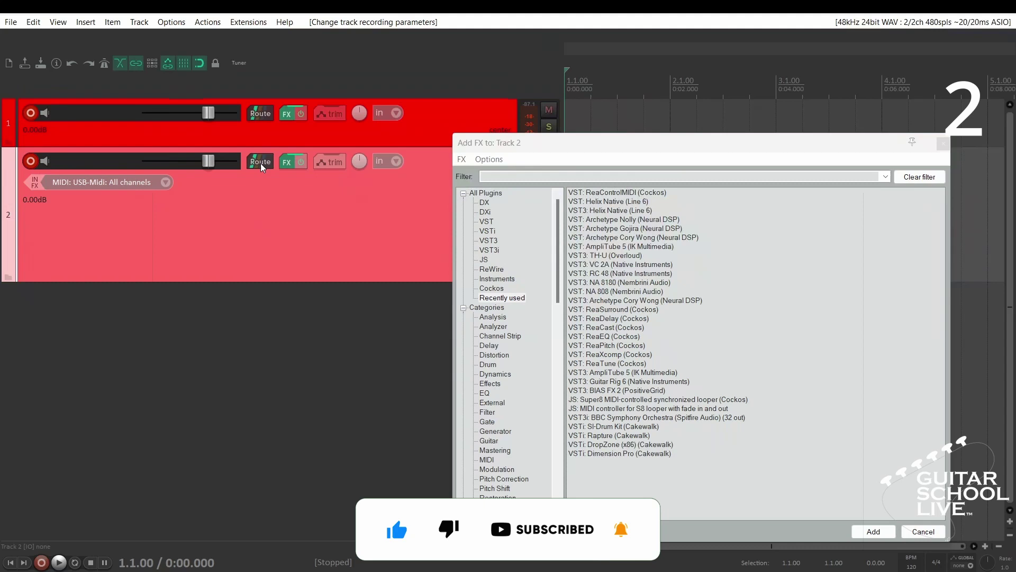
{"action": "left_click_drag", "start_coordinate": [259, 125], "coordinate": [258, 114]}
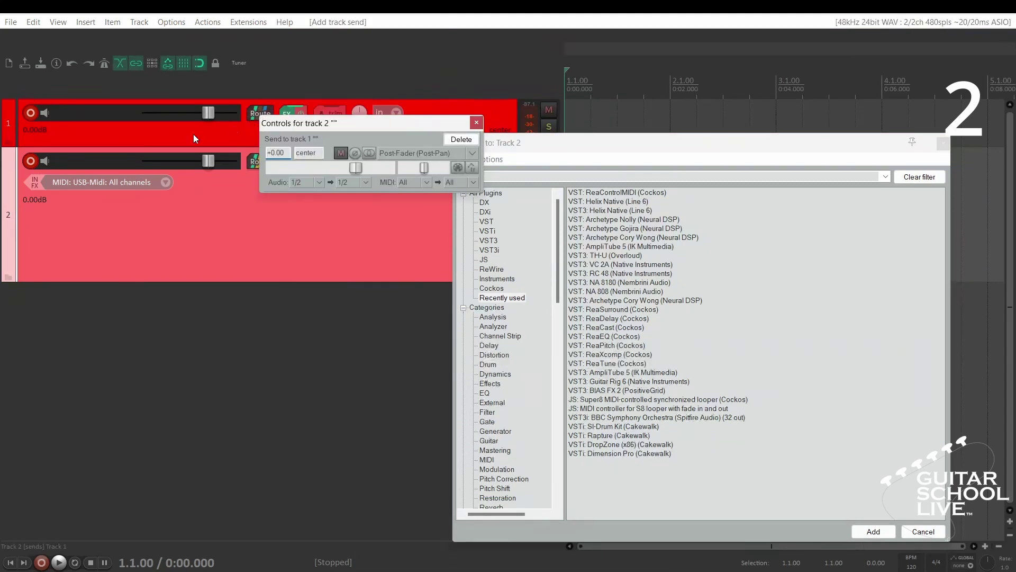
{"action": "left_click", "coordinate": [33, 160]}
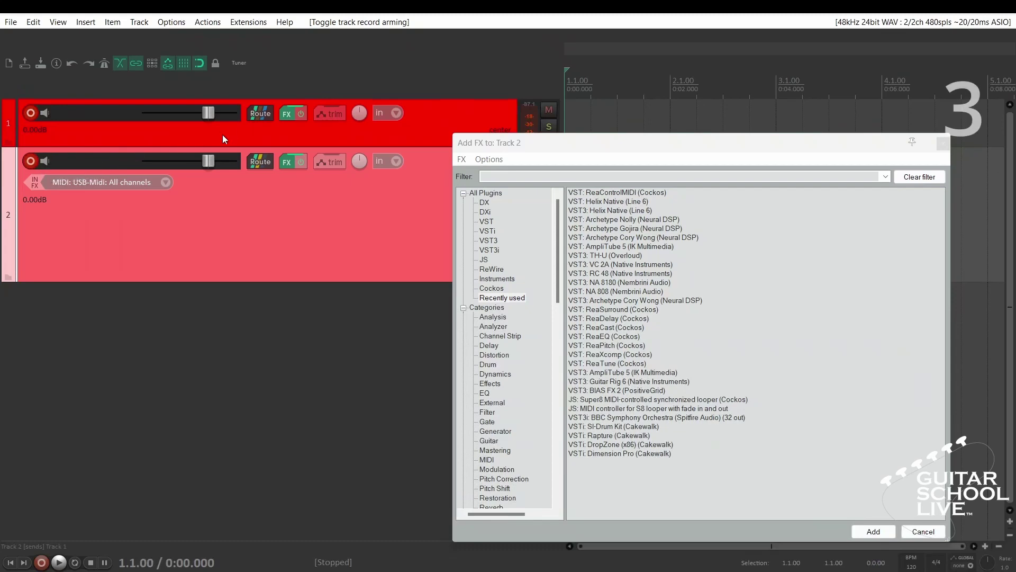
Step: Open Helix Native on track 1 and save its current sound as FX preset 1
{"action": "left_click", "coordinate": [284, 114]}
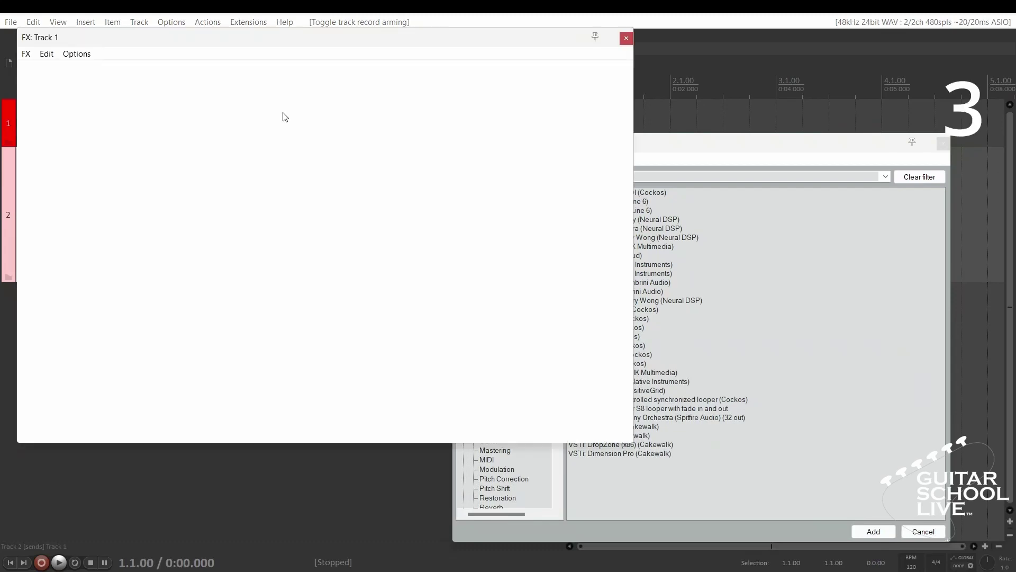
{"action": "left_click_drag", "start_coordinate": [343, 42], "coordinate": [608, 139]}
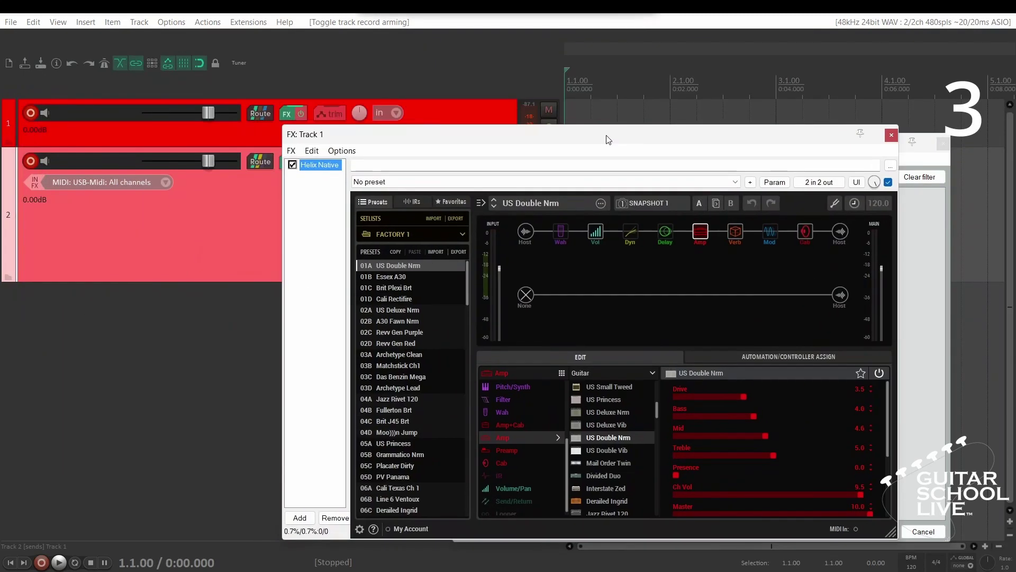
{"action": "left_click", "coordinate": [392, 265]}
{"action": "left_click", "coordinate": [753, 185]}
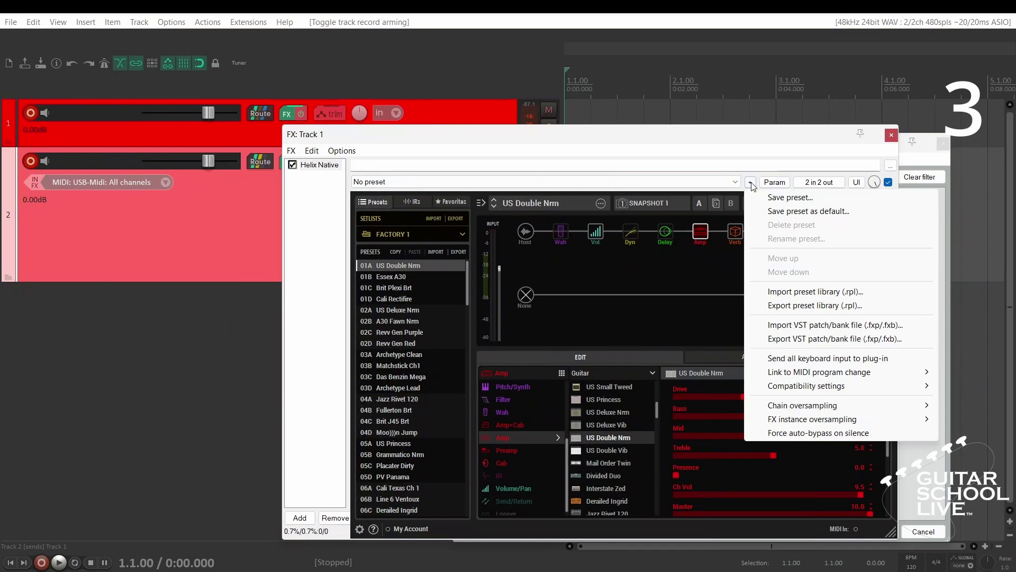
{"action": "left_click", "coordinate": [773, 196]}
{"action": "type", "text": "1"}
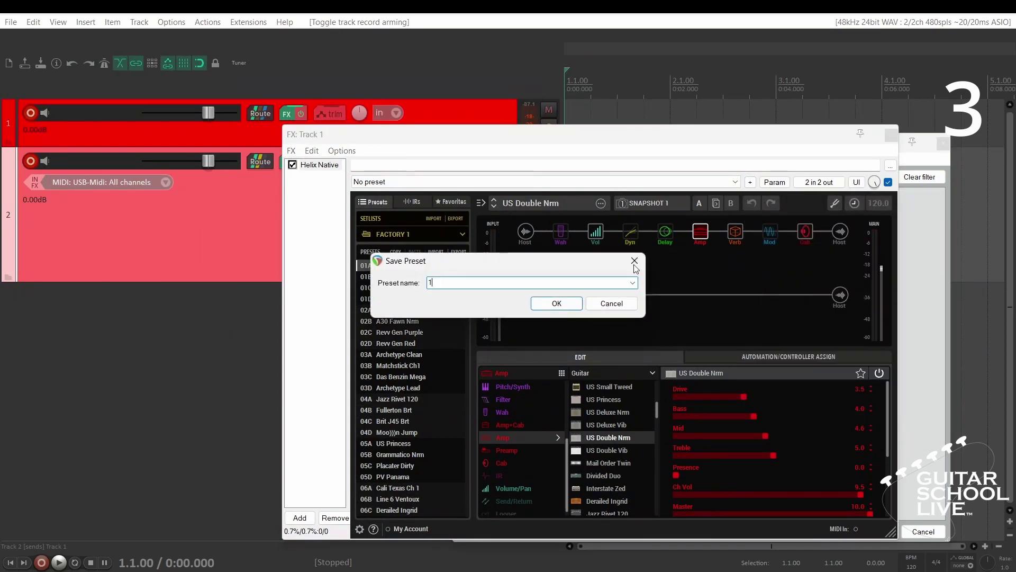
{"action": "left_click", "coordinate": [555, 302]}
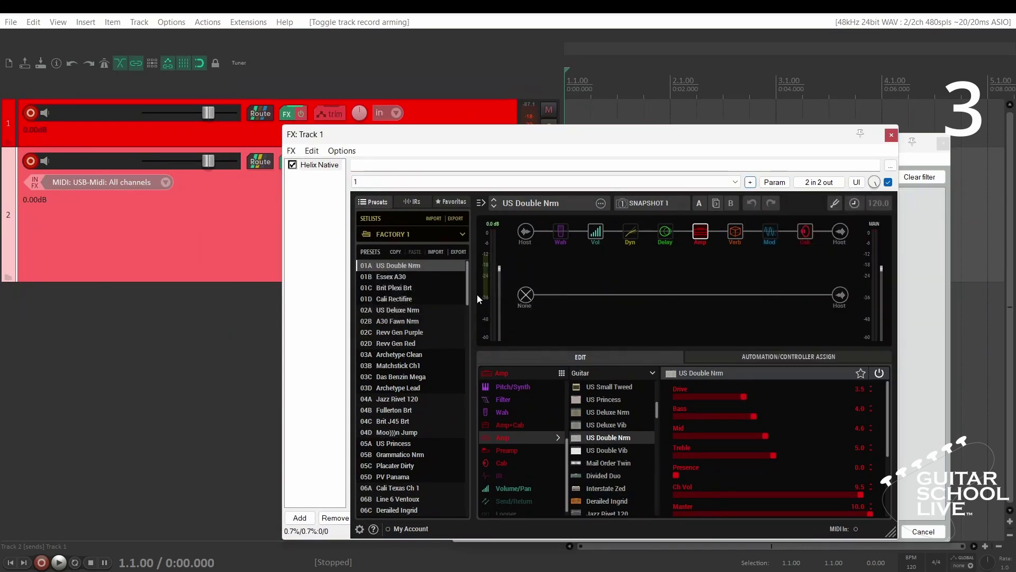
Step: Load the Brit Plexi Brt Helix preset and save it as FX preset 2
{"action": "left_click", "coordinate": [396, 290]}
{"action": "left_click", "coordinate": [750, 182]}
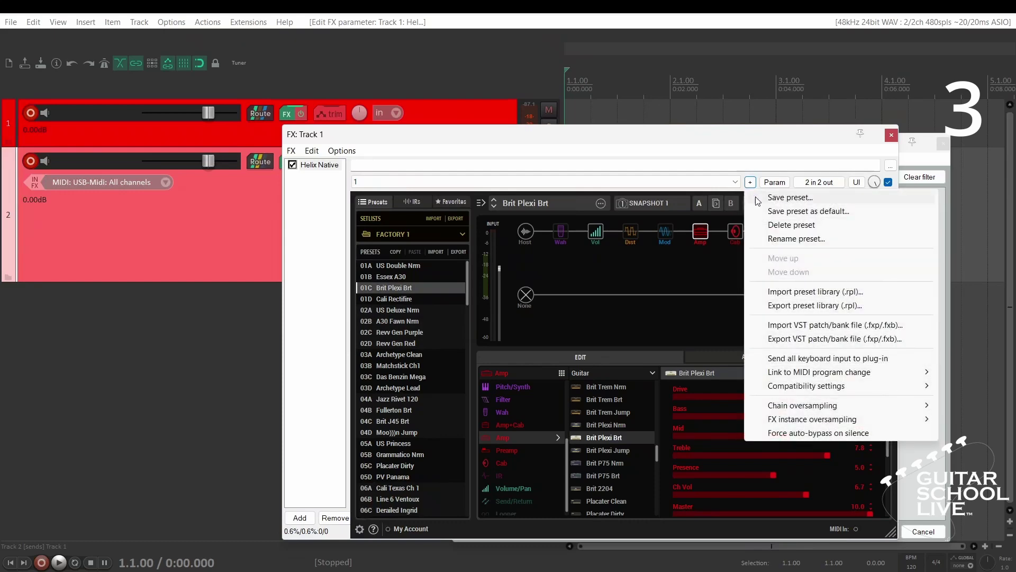
{"action": "left_click", "coordinate": [758, 199]}
{"action": "type", "text": "2"}
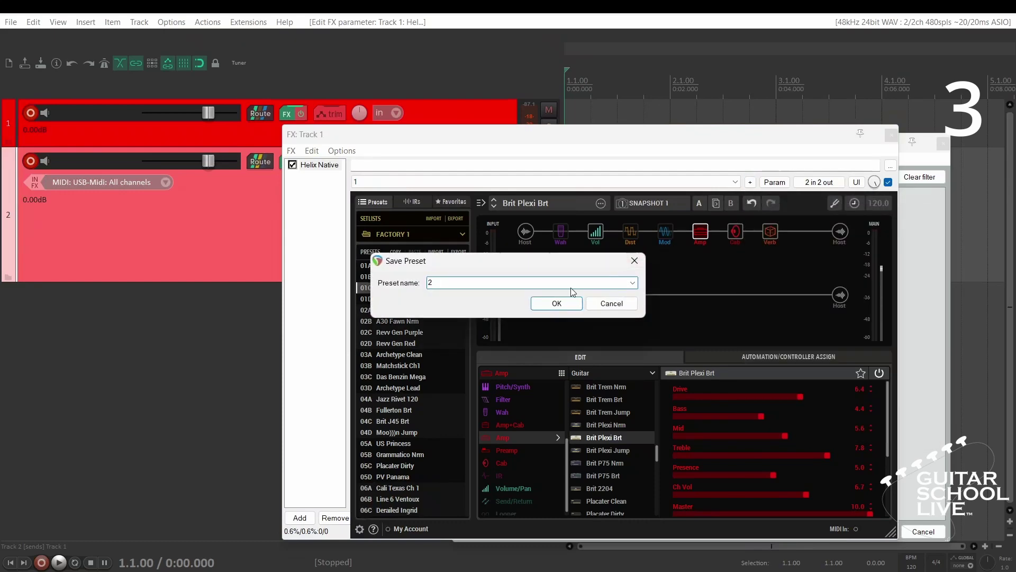
{"action": "left_click", "coordinate": [556, 302]}
Step: Load the A30 Fawn Nrm Helix preset and save it as FX preset 3
{"action": "left_click", "coordinate": [377, 320]}
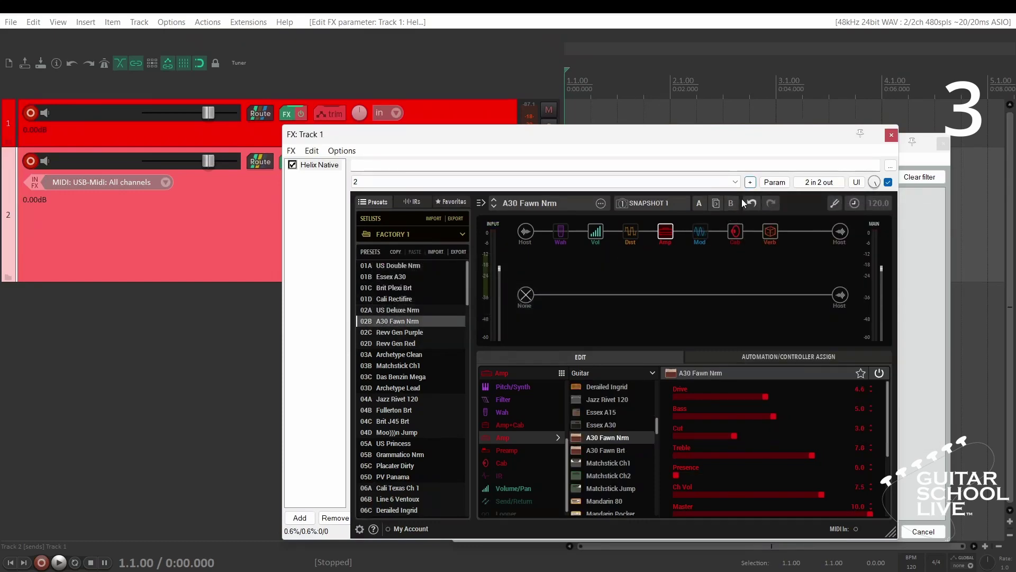
{"action": "left_click", "coordinate": [750, 182]}
{"action": "left_click", "coordinate": [758, 199]}
{"action": "type", "text": "3"}
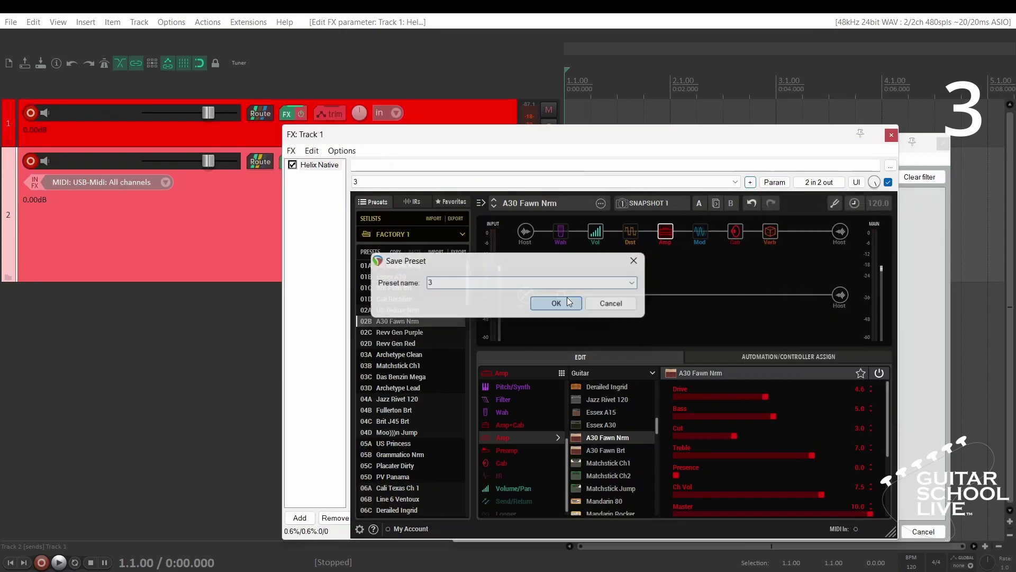
{"action": "left_click", "coordinate": [569, 302]}
Step: Load the Revv Gen Red Helix preset and save it as FX preset 4
{"action": "left_click", "coordinate": [394, 343]}
{"action": "left_click", "coordinate": [751, 182]}
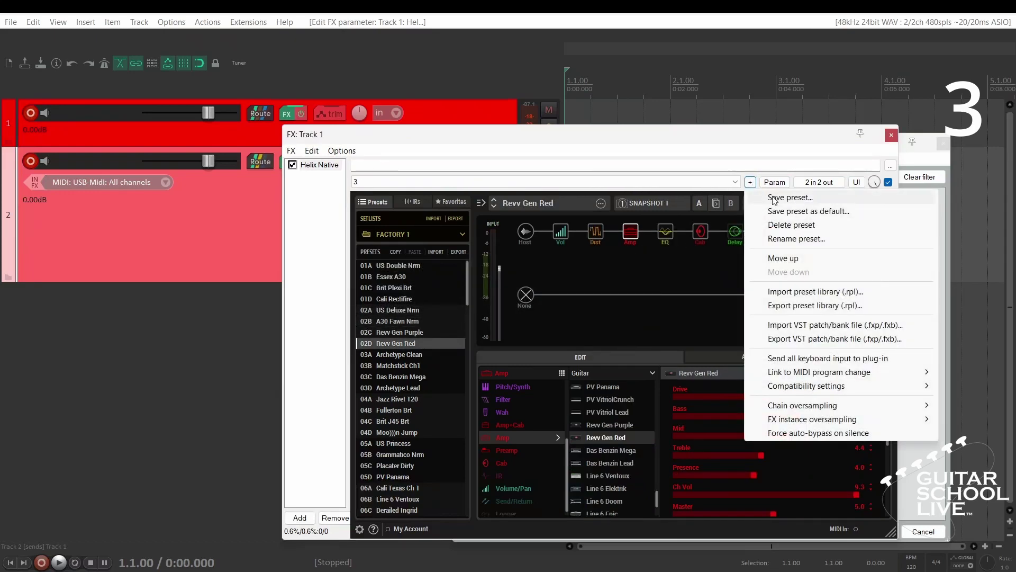
{"action": "left_click", "coordinate": [772, 198]}
{"action": "type", "text": "4"}
{"action": "left_click", "coordinate": [553, 302]}
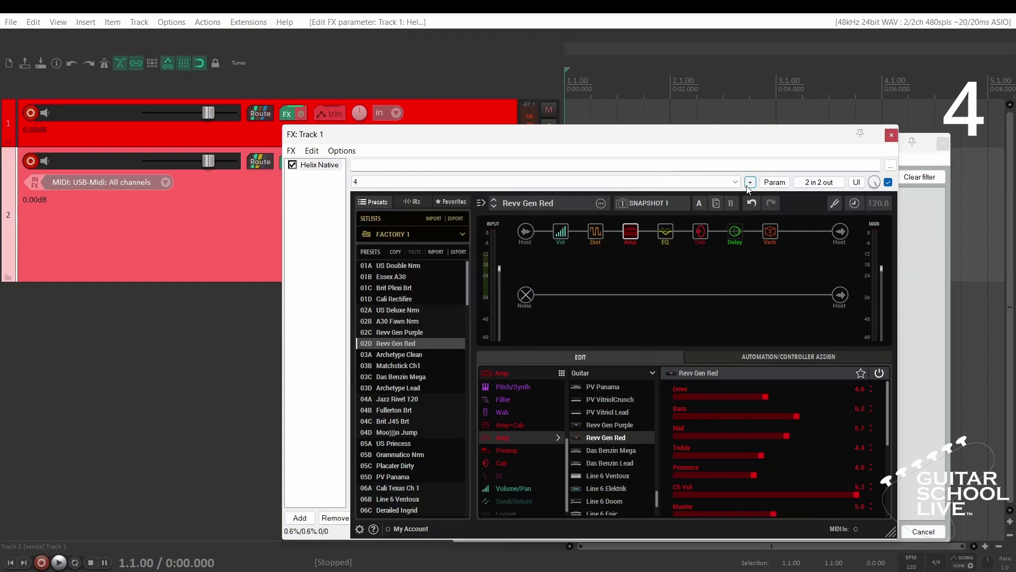
Step: Link Helix Native's preset list to MIDI program changes on channel 1, then return to Track 2's plugin list
{"action": "left_click", "coordinate": [749, 182]}
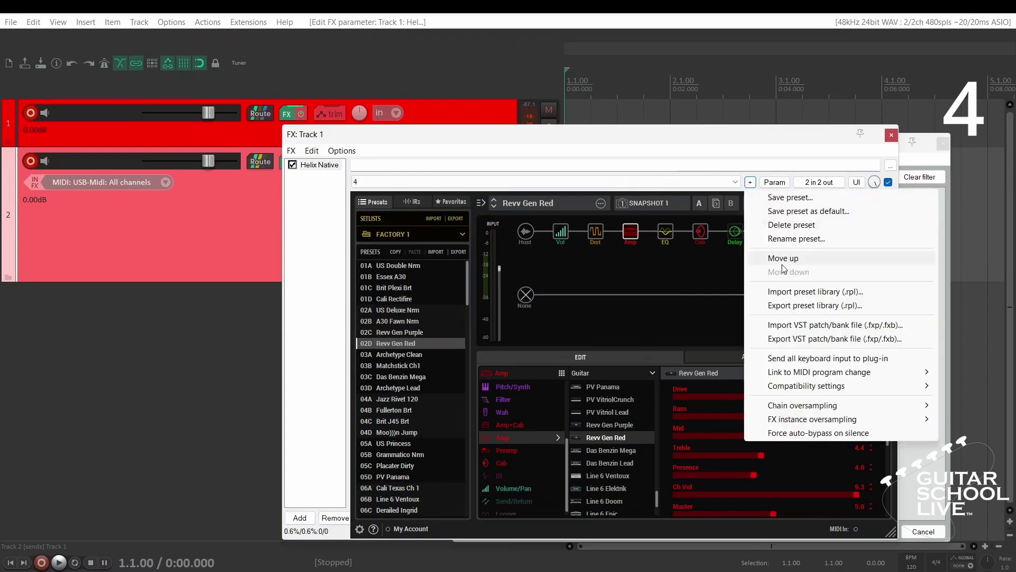
{"action": "mouse_move", "coordinate": [847, 371]}
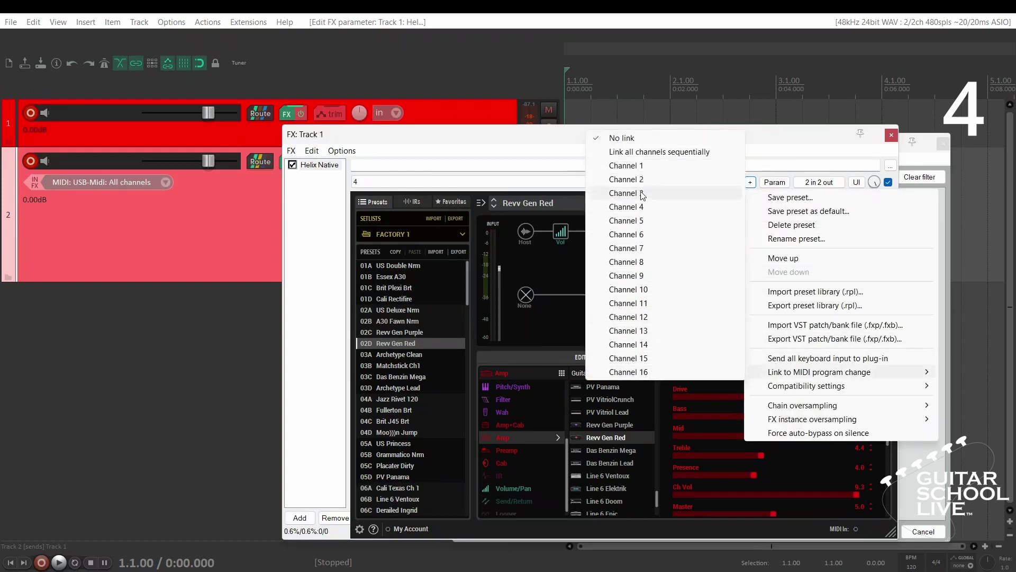
{"action": "left_click", "coordinate": [641, 165]}
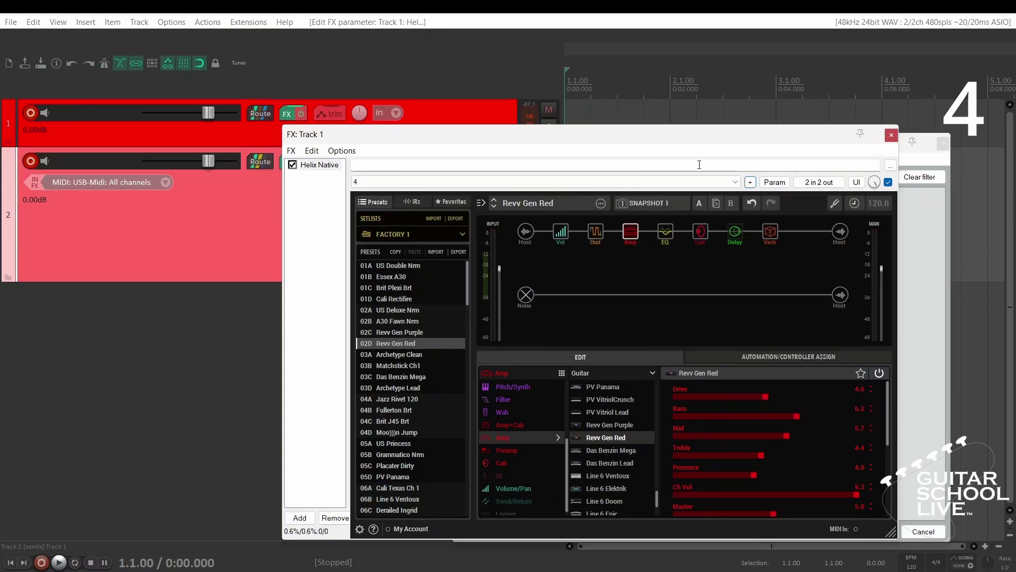
{"action": "left_click", "coordinate": [933, 203]}
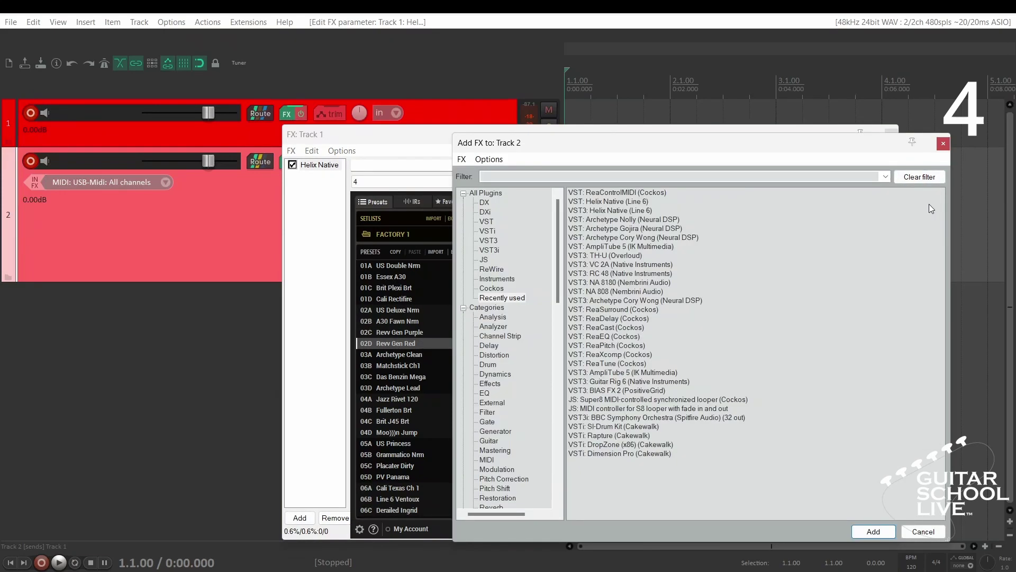
Step: In Track 2's ReaControlMIDI, enable Bank/Program Select, load GM.reabank and choose the General MIDI bank
{"action": "left_click", "coordinate": [943, 143]}
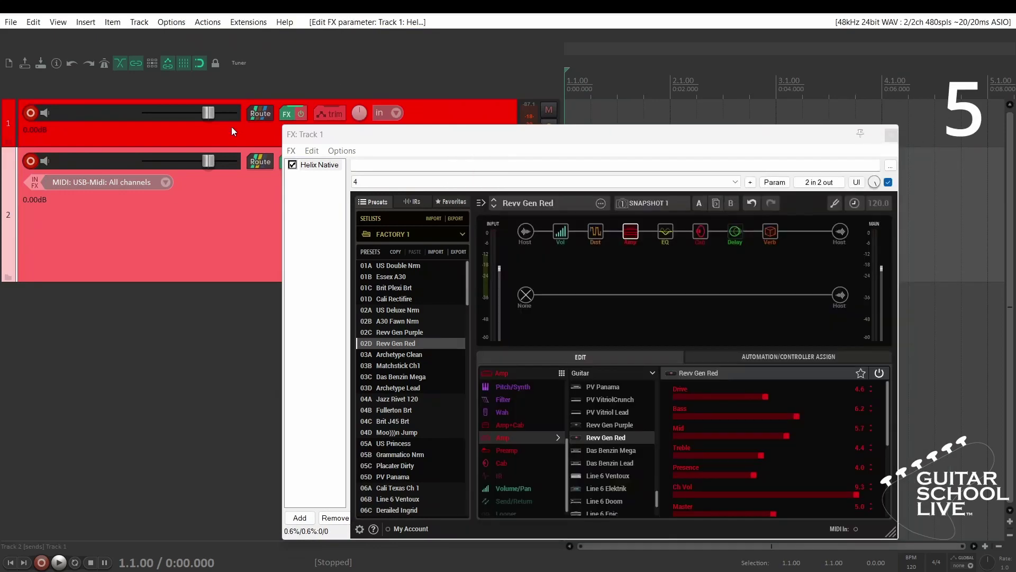
{"action": "left_click_drag", "start_coordinate": [306, 135], "coordinate": [350, 141]}
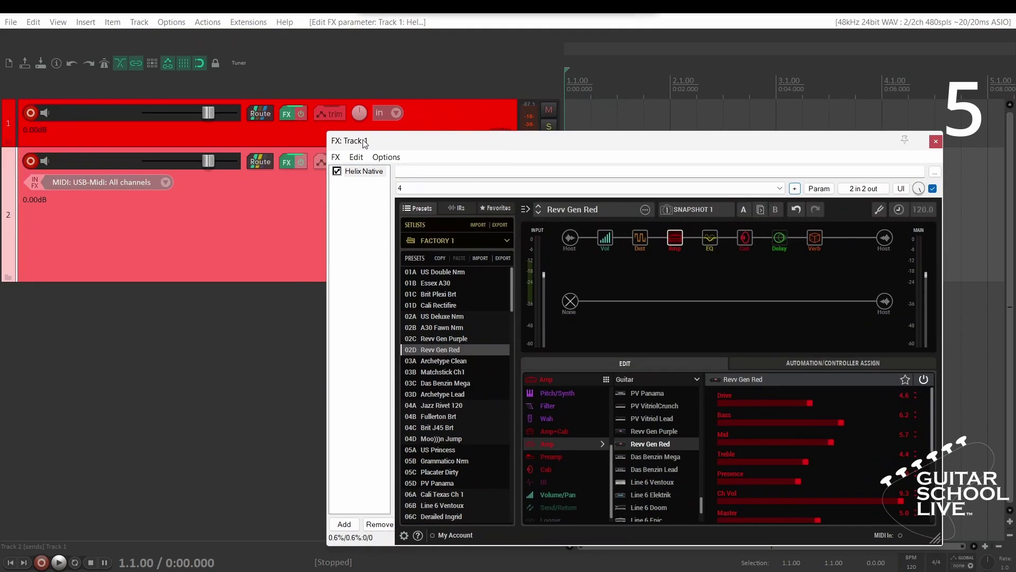
{"action": "left_click", "coordinate": [285, 166]}
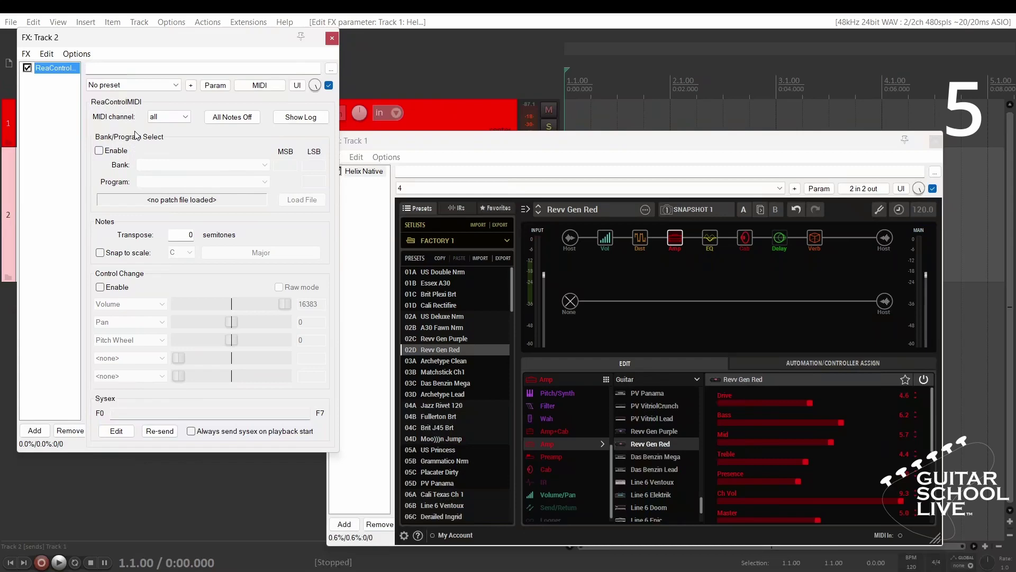
{"action": "left_click", "coordinate": [99, 150]}
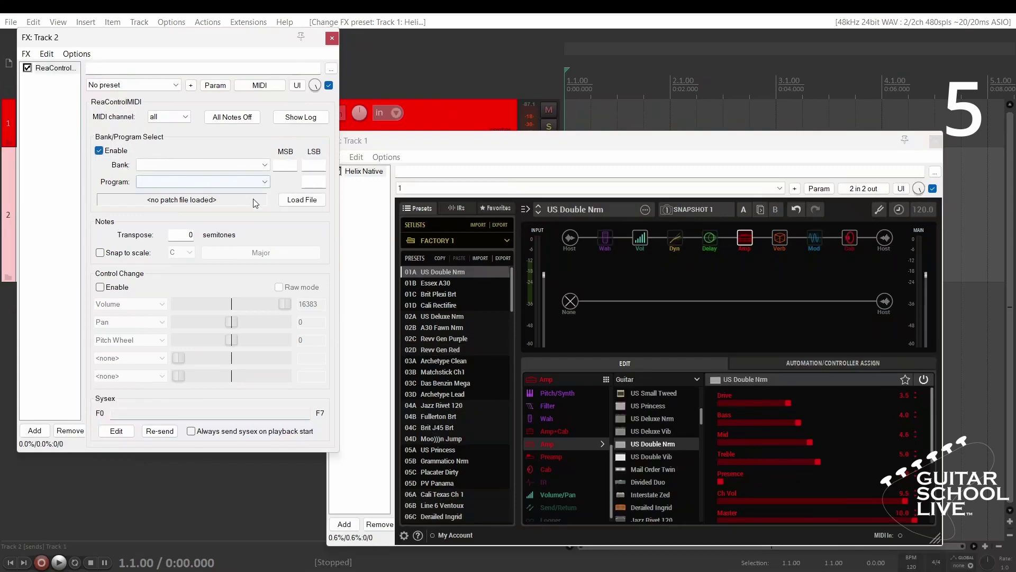
{"action": "left_click", "coordinate": [301, 199]}
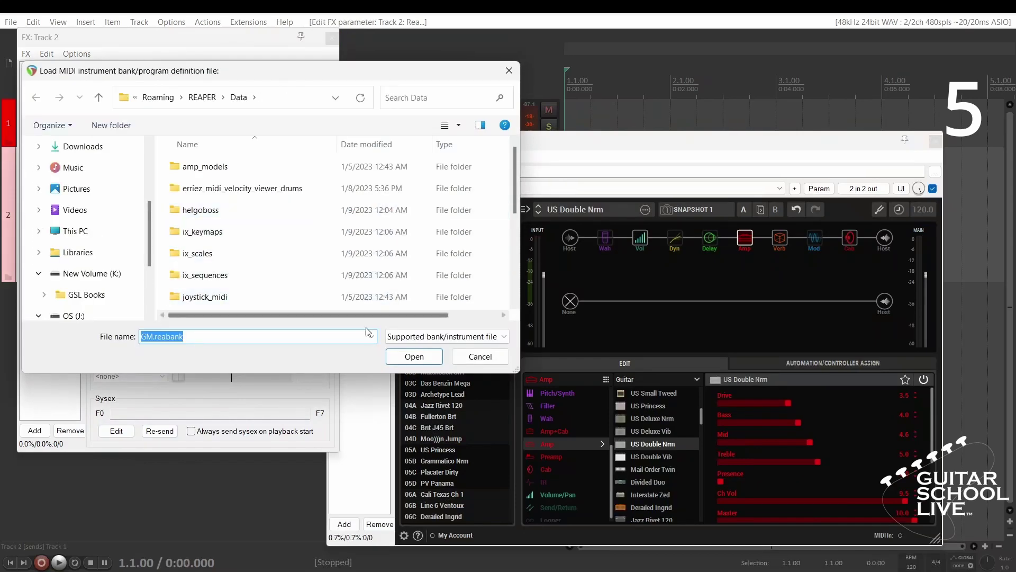
{"action": "left_click", "coordinate": [397, 355]}
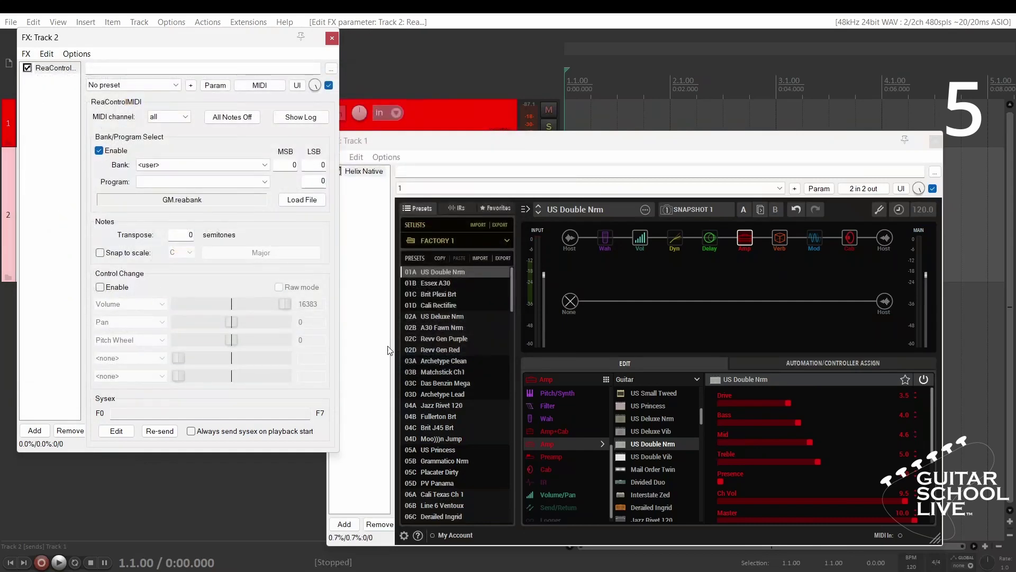
{"action": "left_click", "coordinate": [264, 165]}
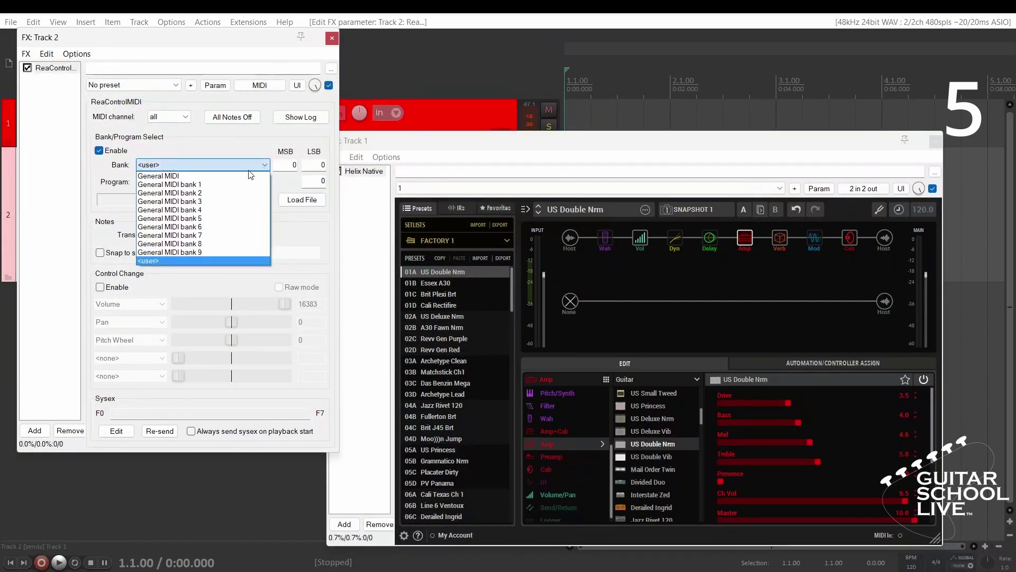
{"action": "left_click", "coordinate": [249, 176]}
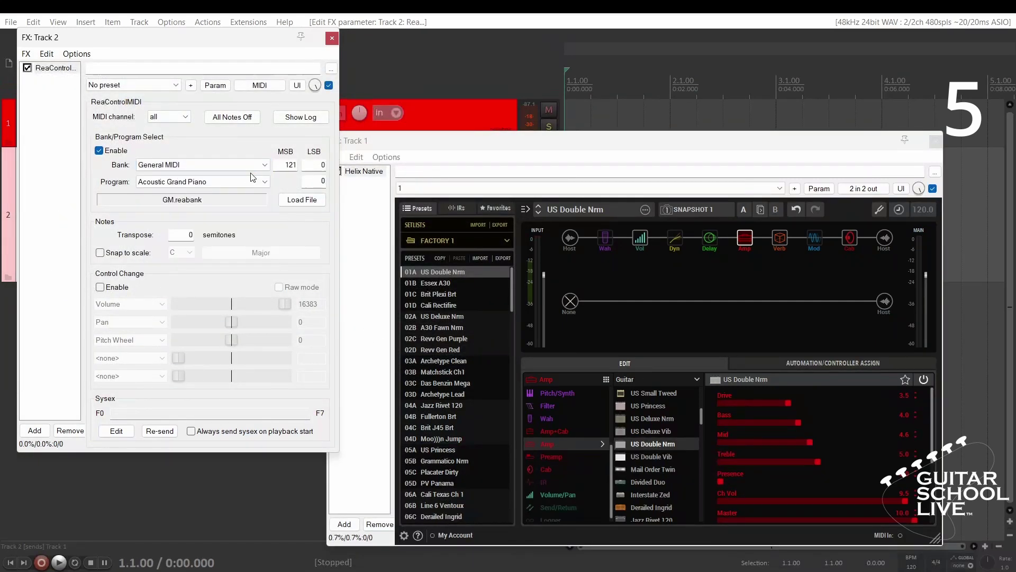
Step: Bring Track 1's Helix Native window, now on preset 4 Revv Gen Red, in front of FX: Track 2
{"action": "left_click", "coordinate": [497, 147]}
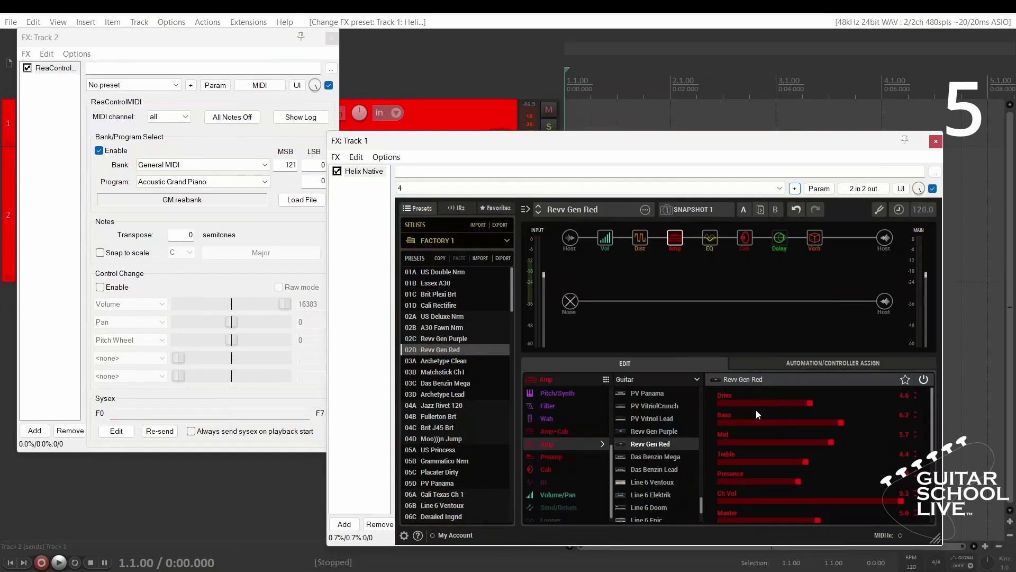
Step: Lower the amp Drive from 4.6 to 4.3 and put the Master parameter into MIDI Learn
{"action": "left_click_drag", "start_coordinate": [760, 398], "coordinate": [765, 408]}
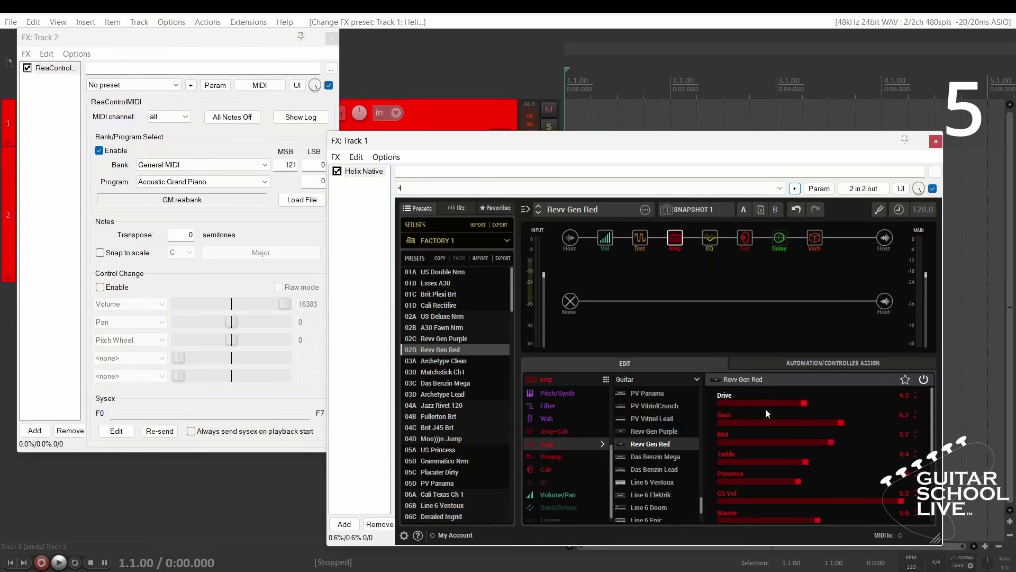
{"action": "left_click", "coordinate": [765, 519]}
{"action": "right_click", "coordinate": [765, 519]}
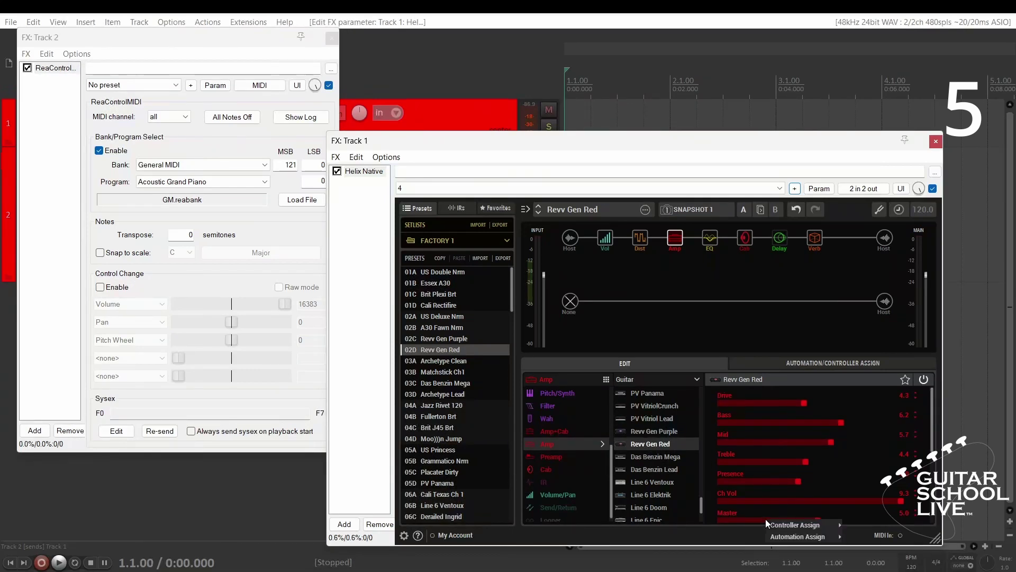
{"action": "mouse_move", "coordinate": [766, 519]}
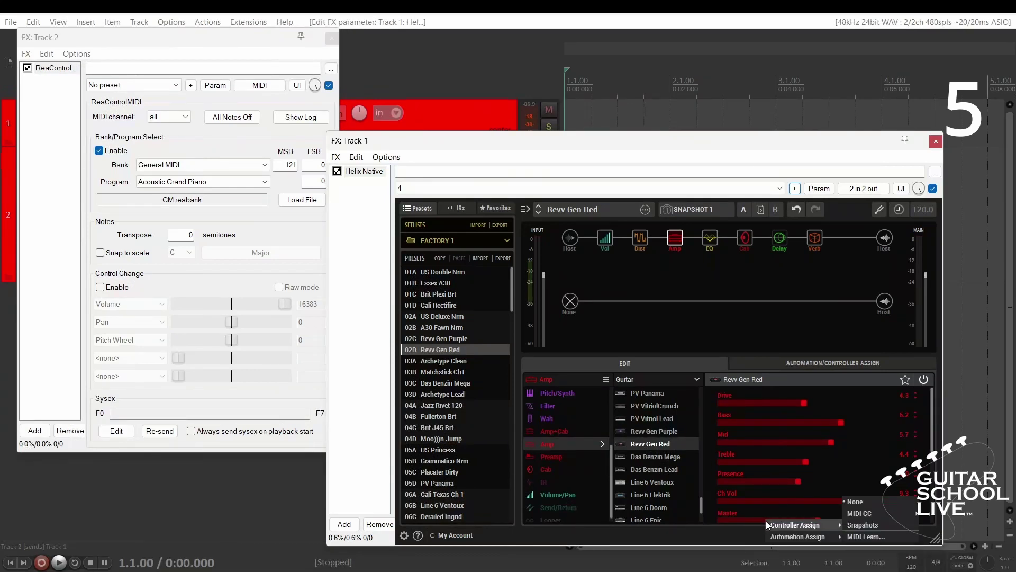
{"action": "left_click", "coordinate": [849, 538]}
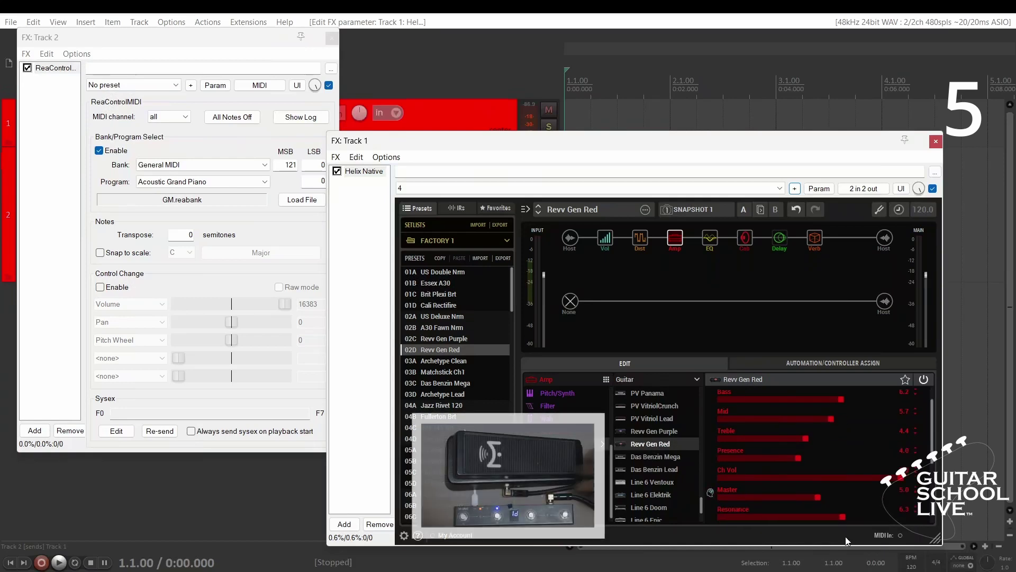